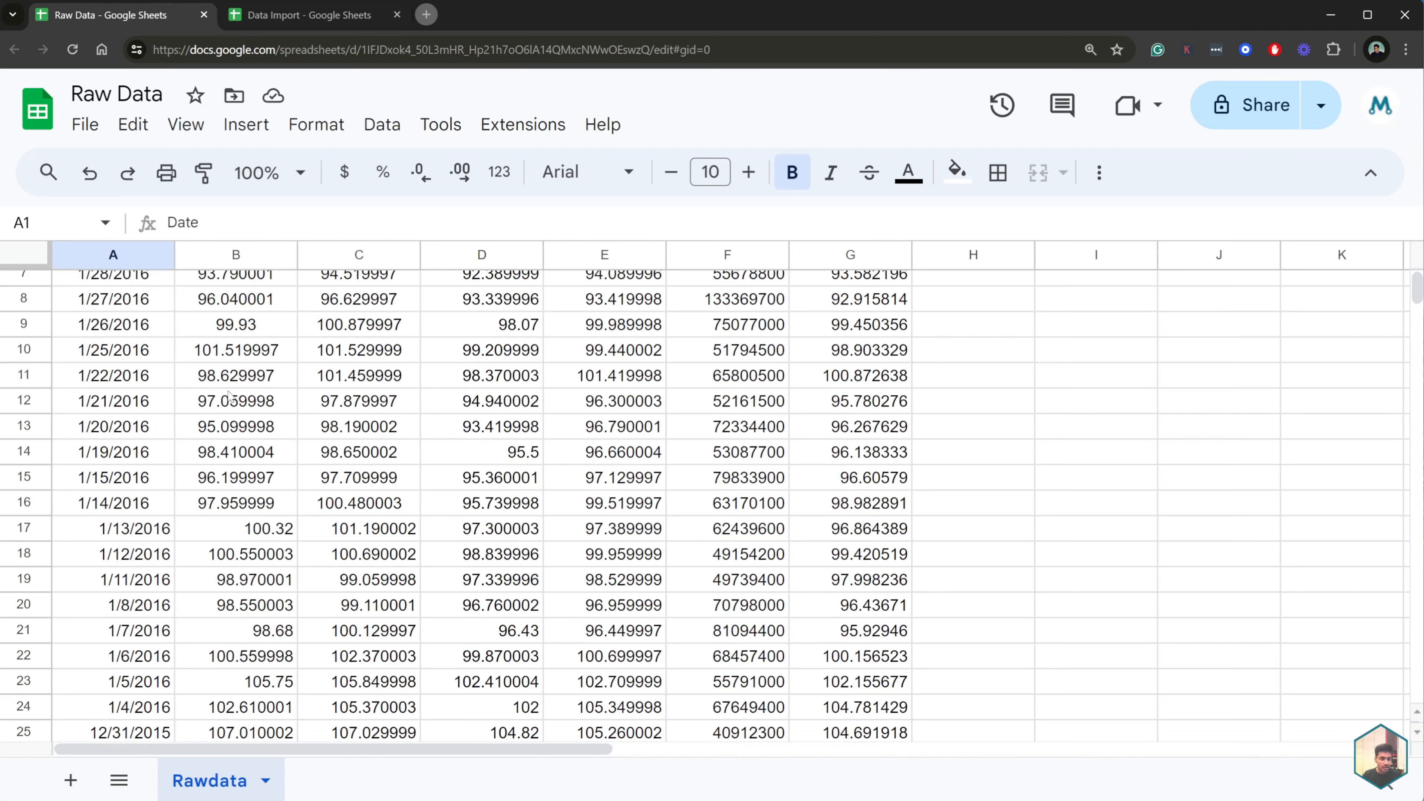
Examine the stock price records in the Rawdata sheet from the header row down to the last row of data
scroll(229, 394, "up", 3)
scroll(229, 394, "down", 20)
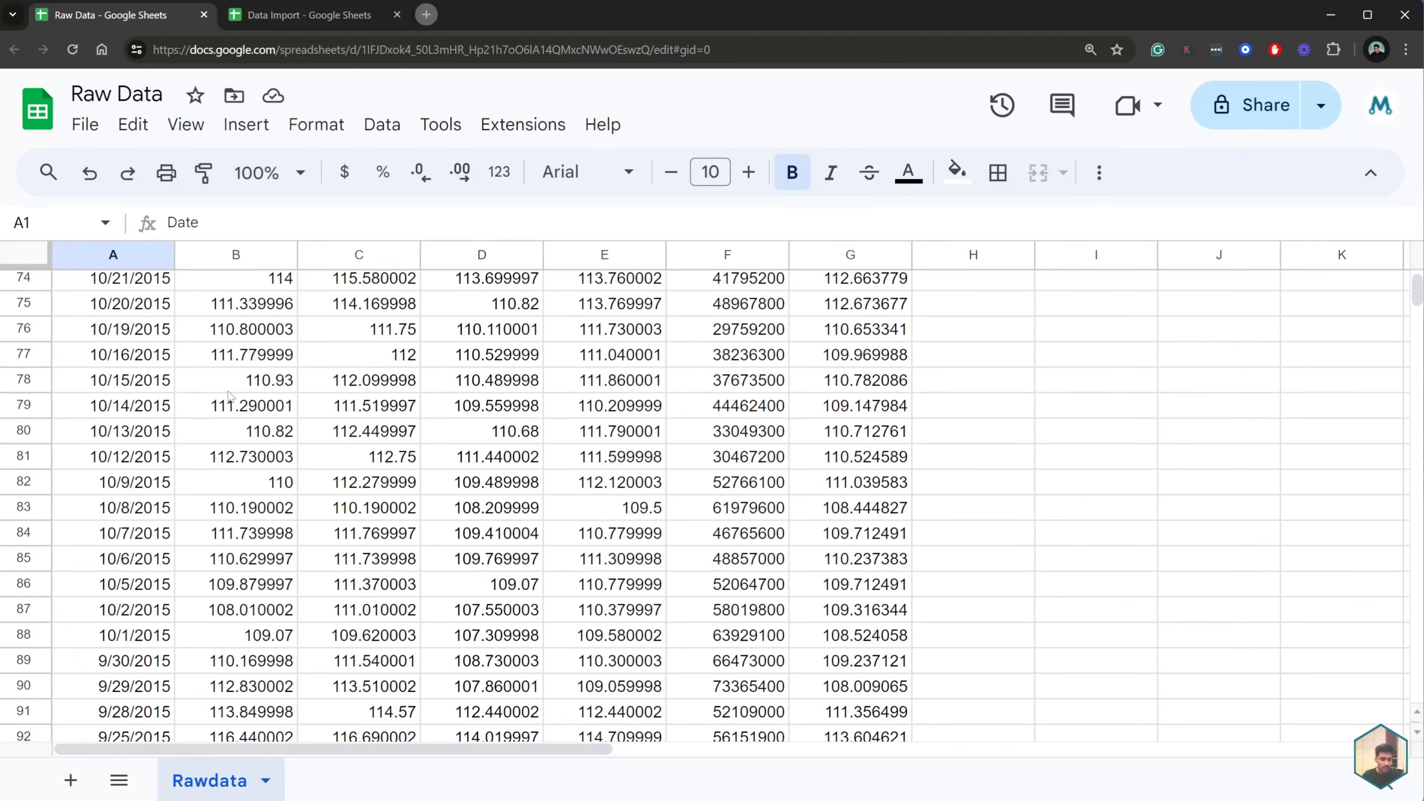
scroll(229, 394, "down", 8)
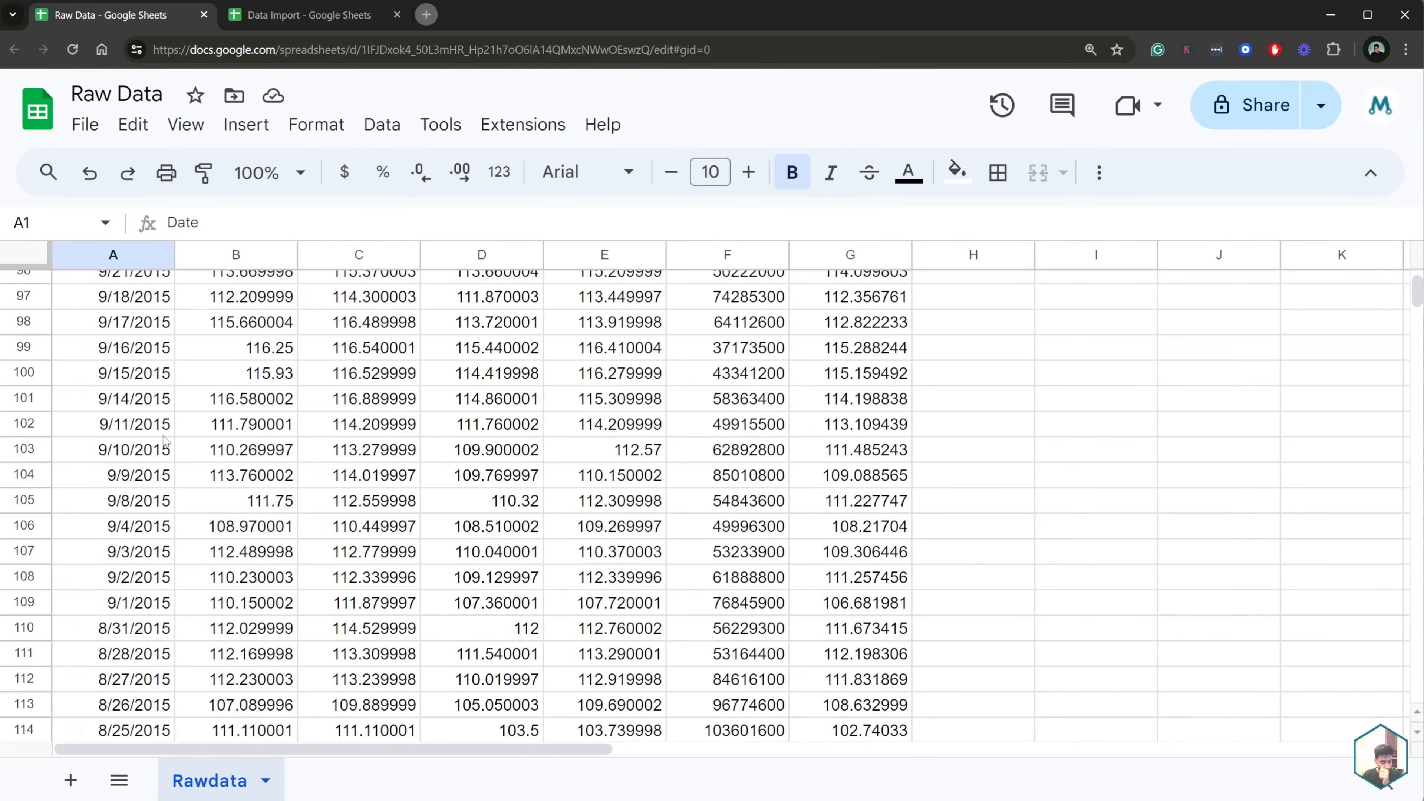
left_click(163, 423)
key("ctrl+Down")
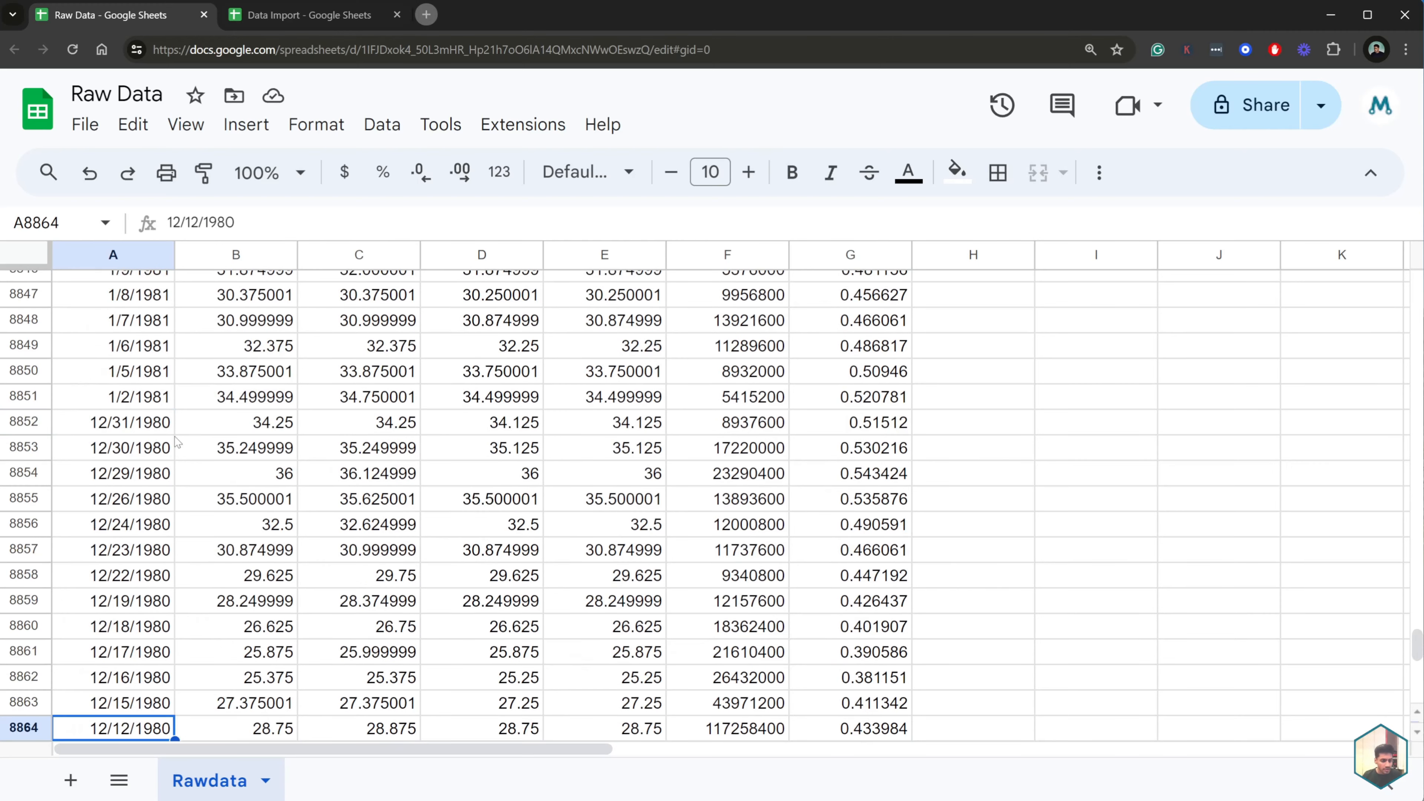
scroll(182, 451, "down", 1)
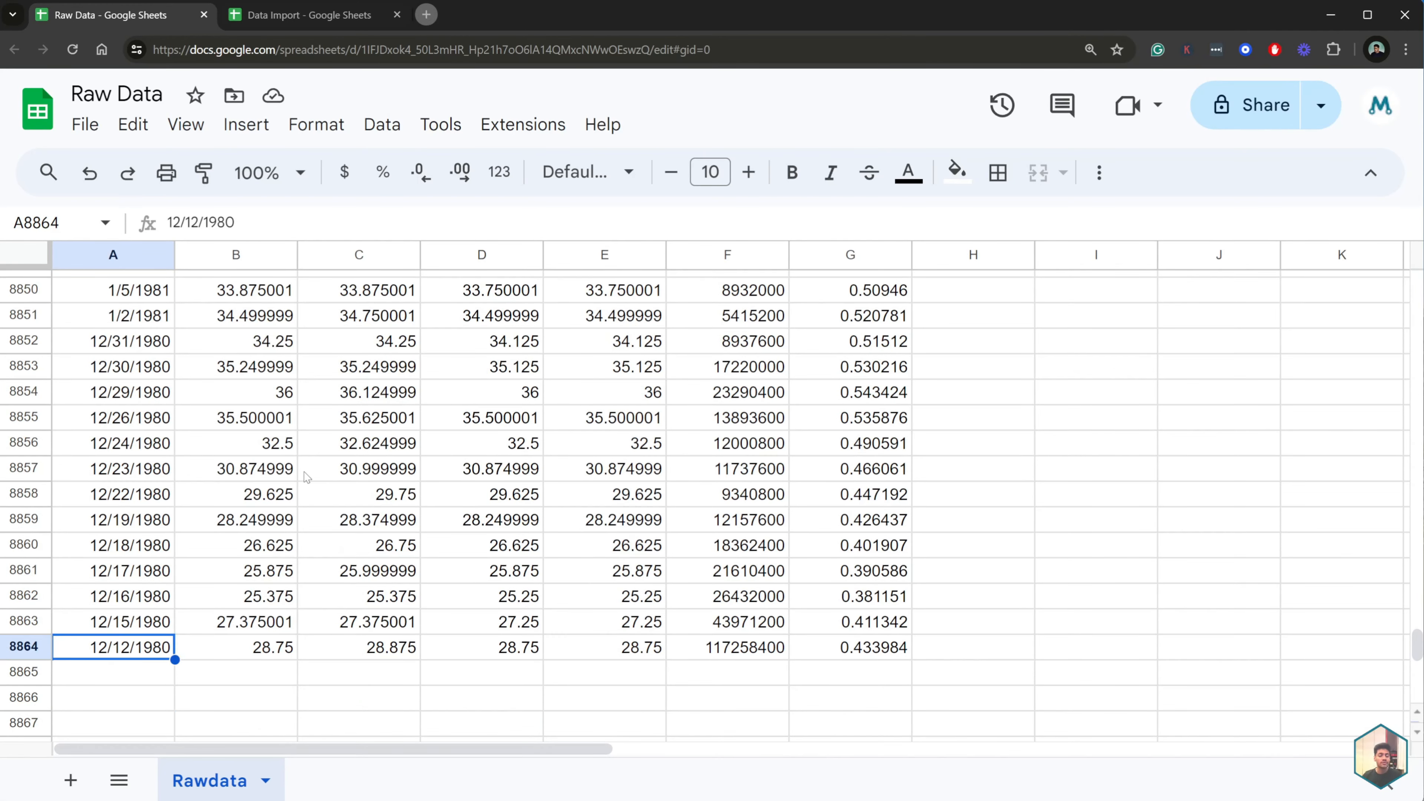
key("ctrl+Up")
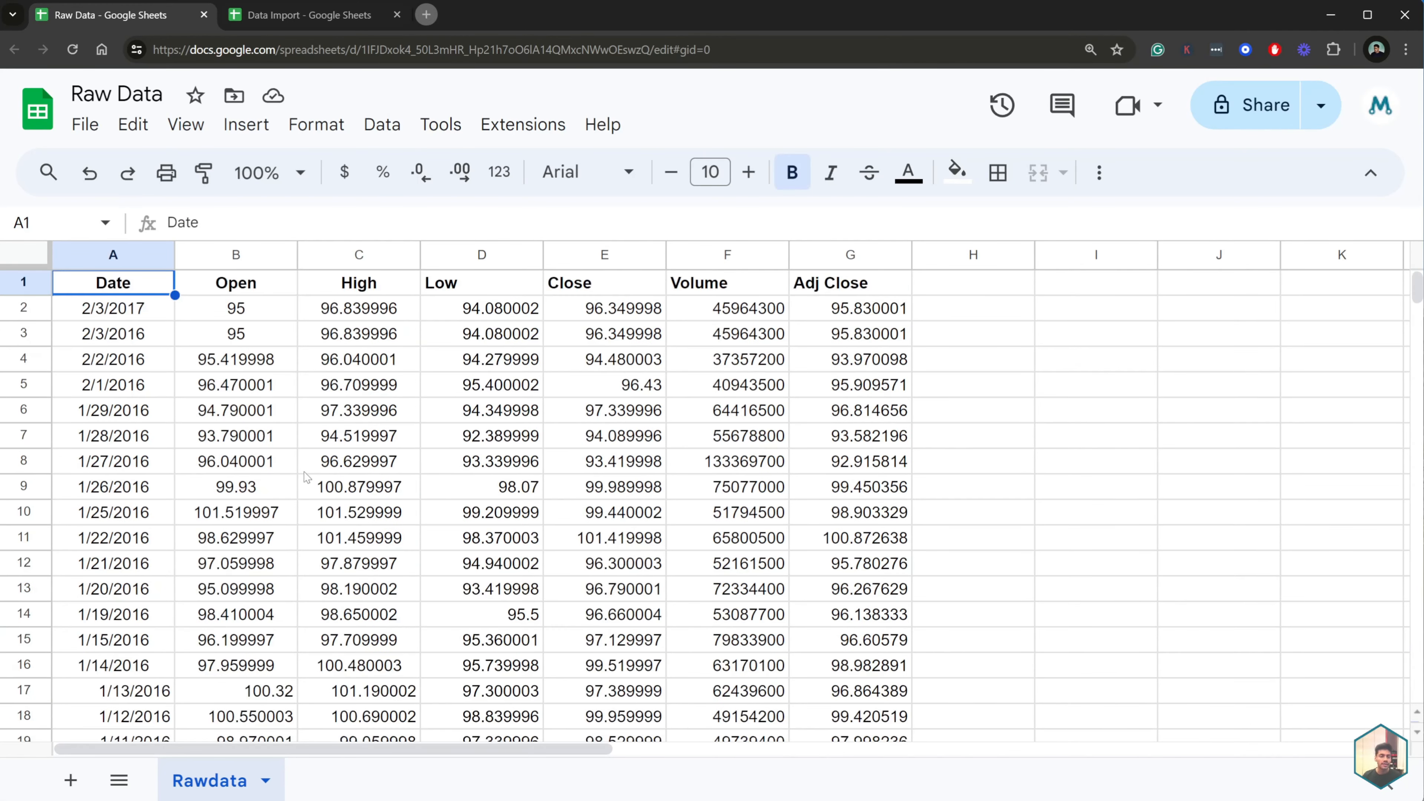
key("Down")
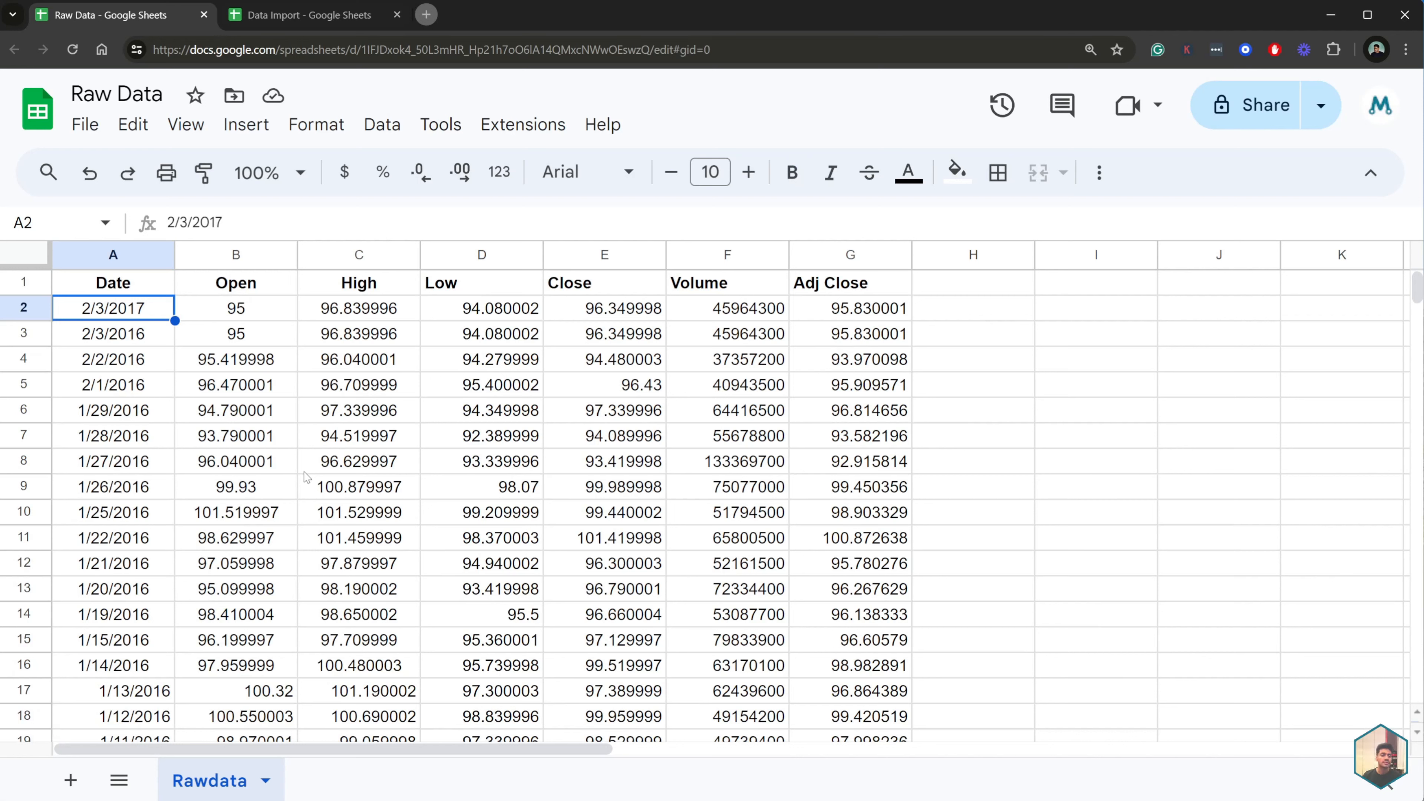
Start an IMPORTRANGE formula in cell A1 of the ImportData sheet in the Data Import spreadsheet
left_click(315, 17)
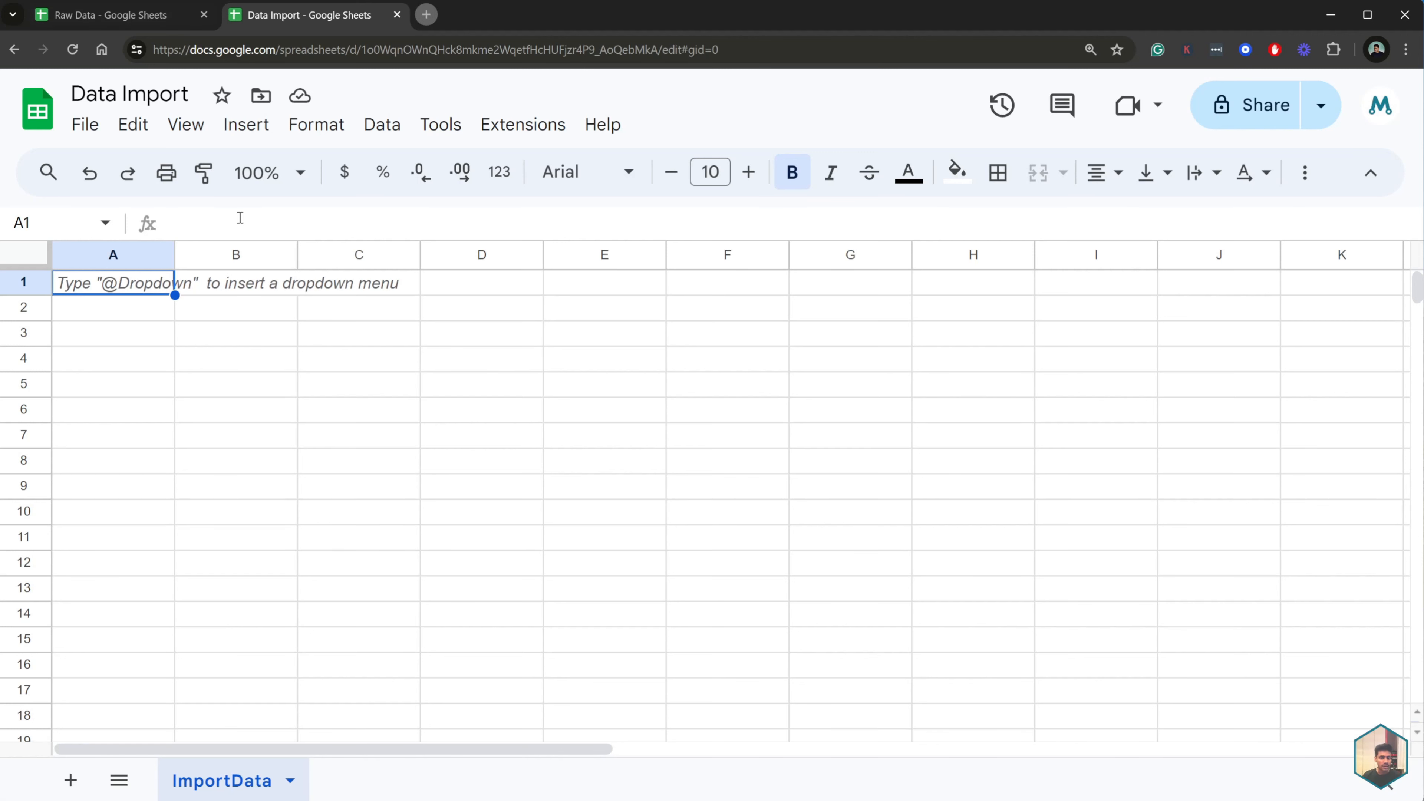
left_click(119, 13)
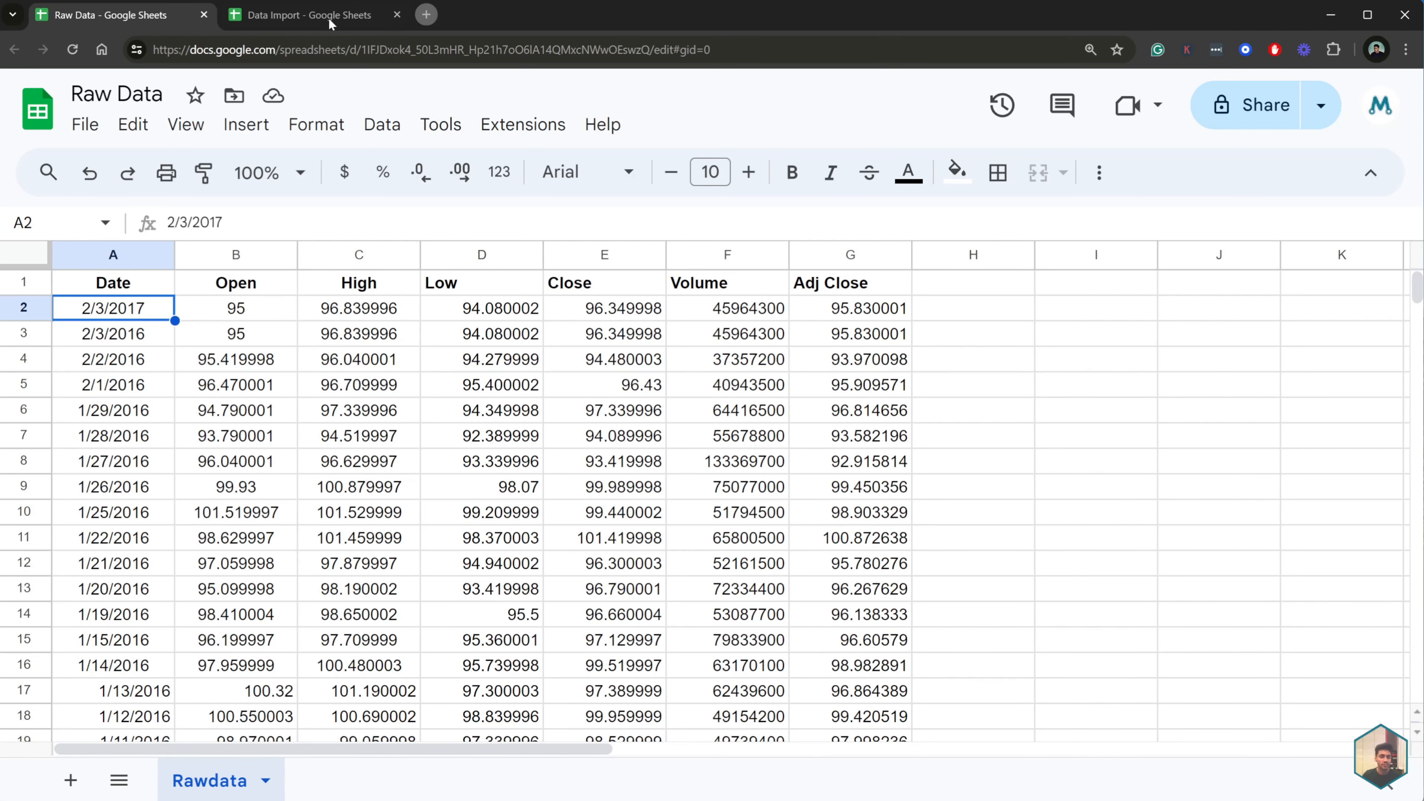
left_click(350, 15)
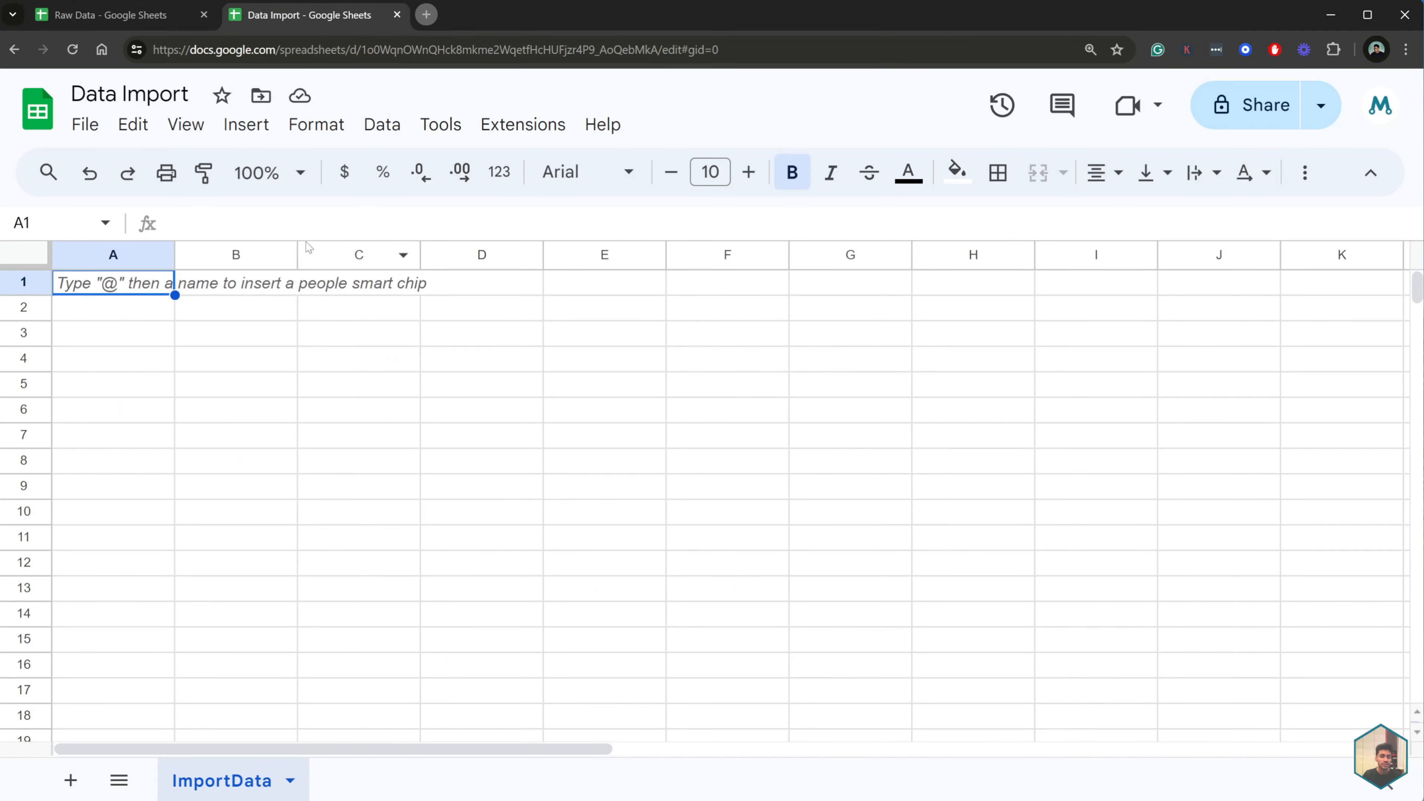
left_click(305, 224)
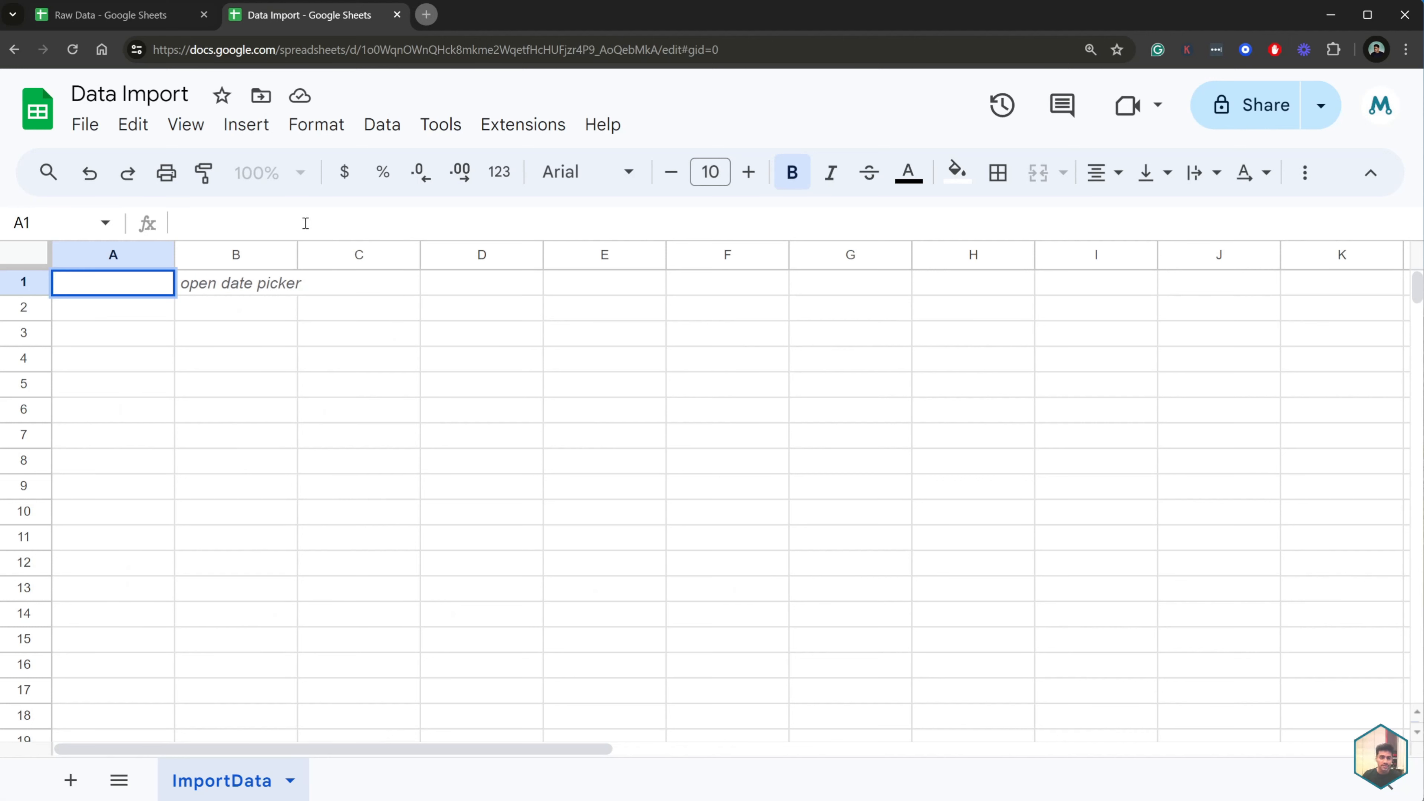
type("=I")
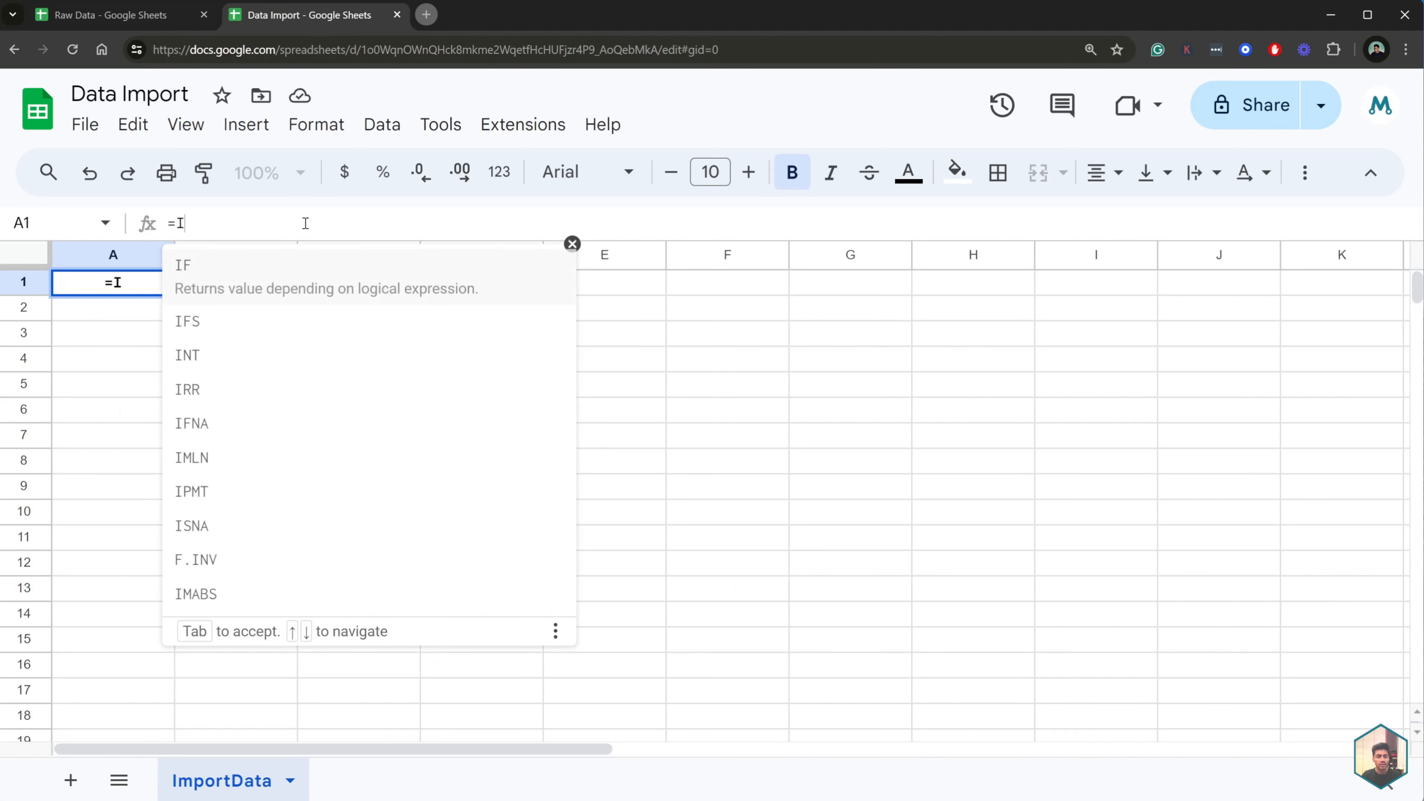
type("MPORTR")
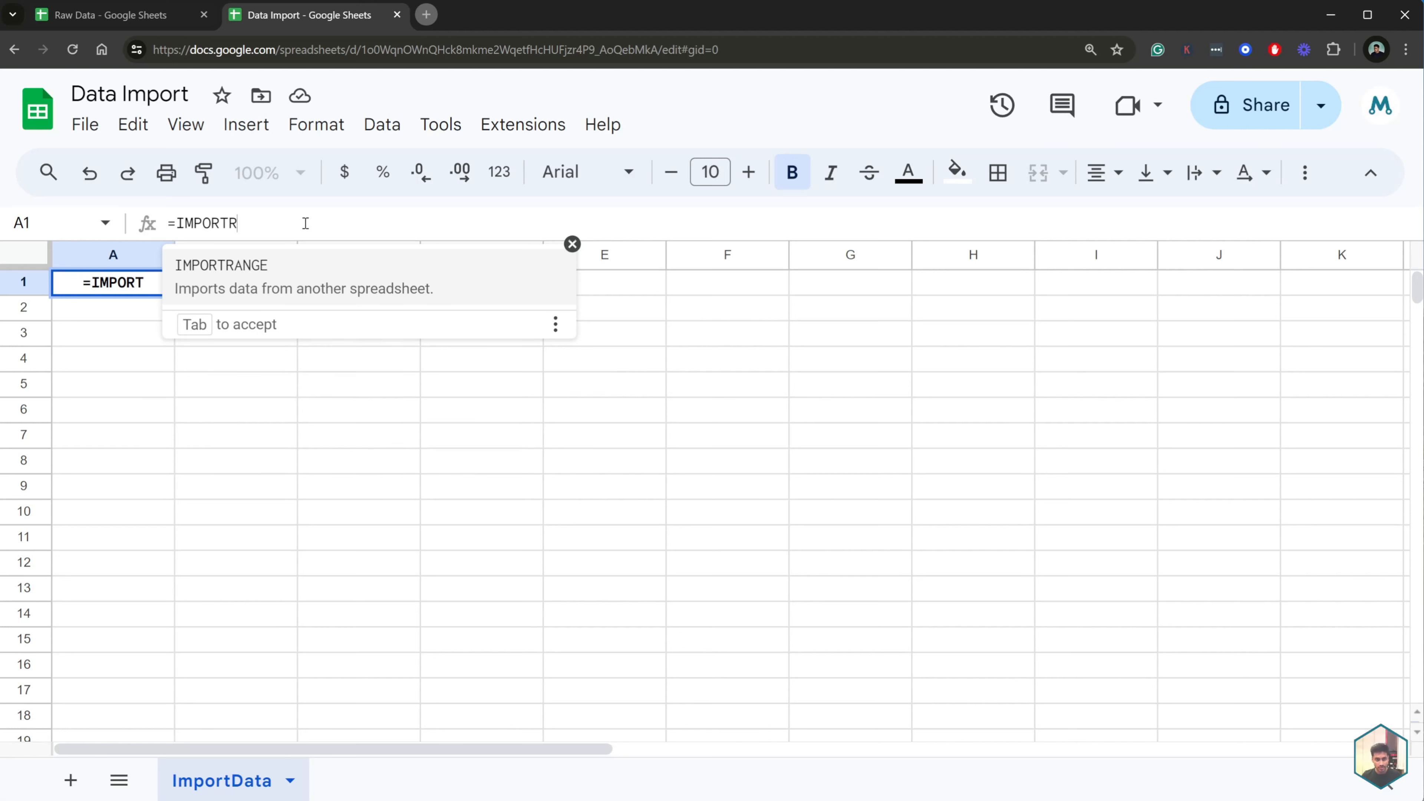
type("ANGE")
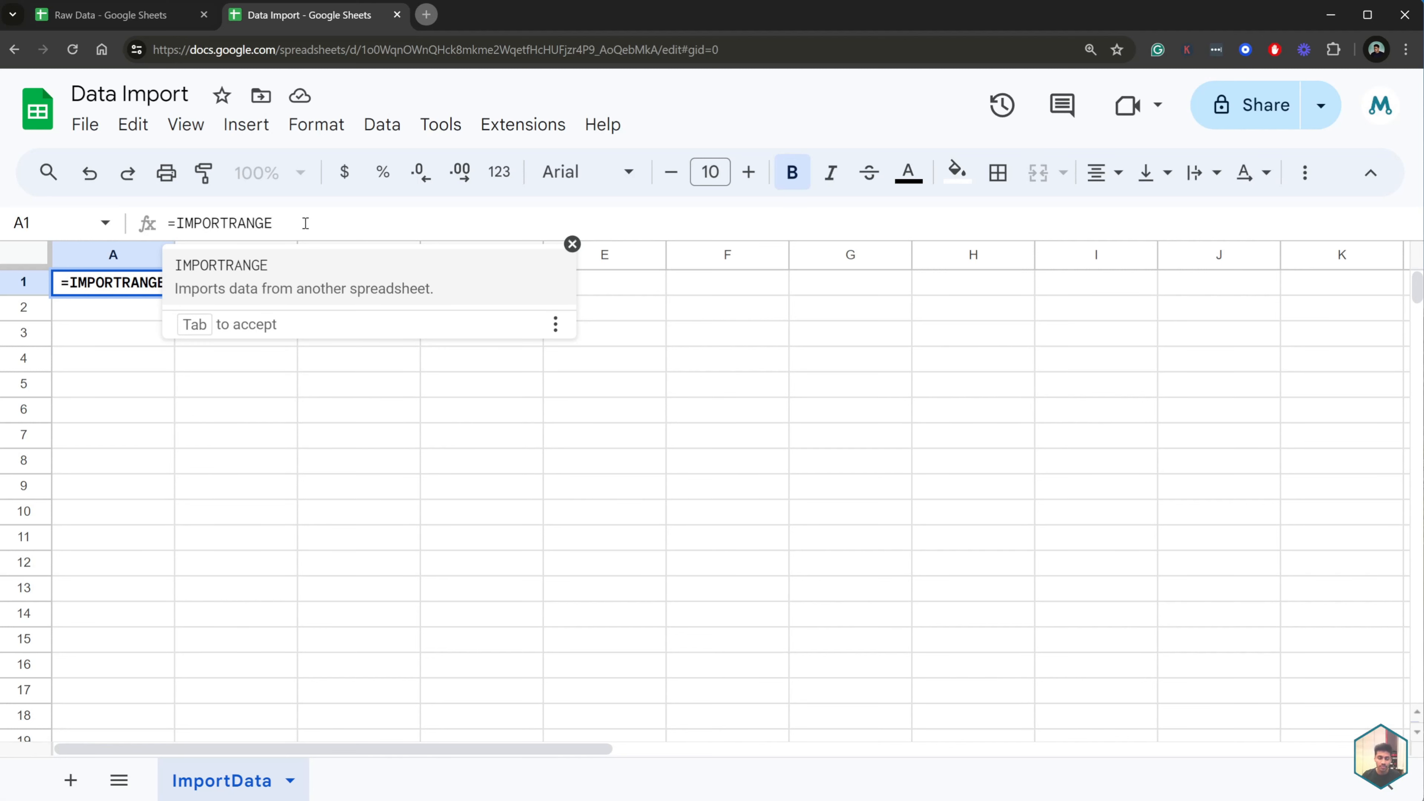
key("Tab")
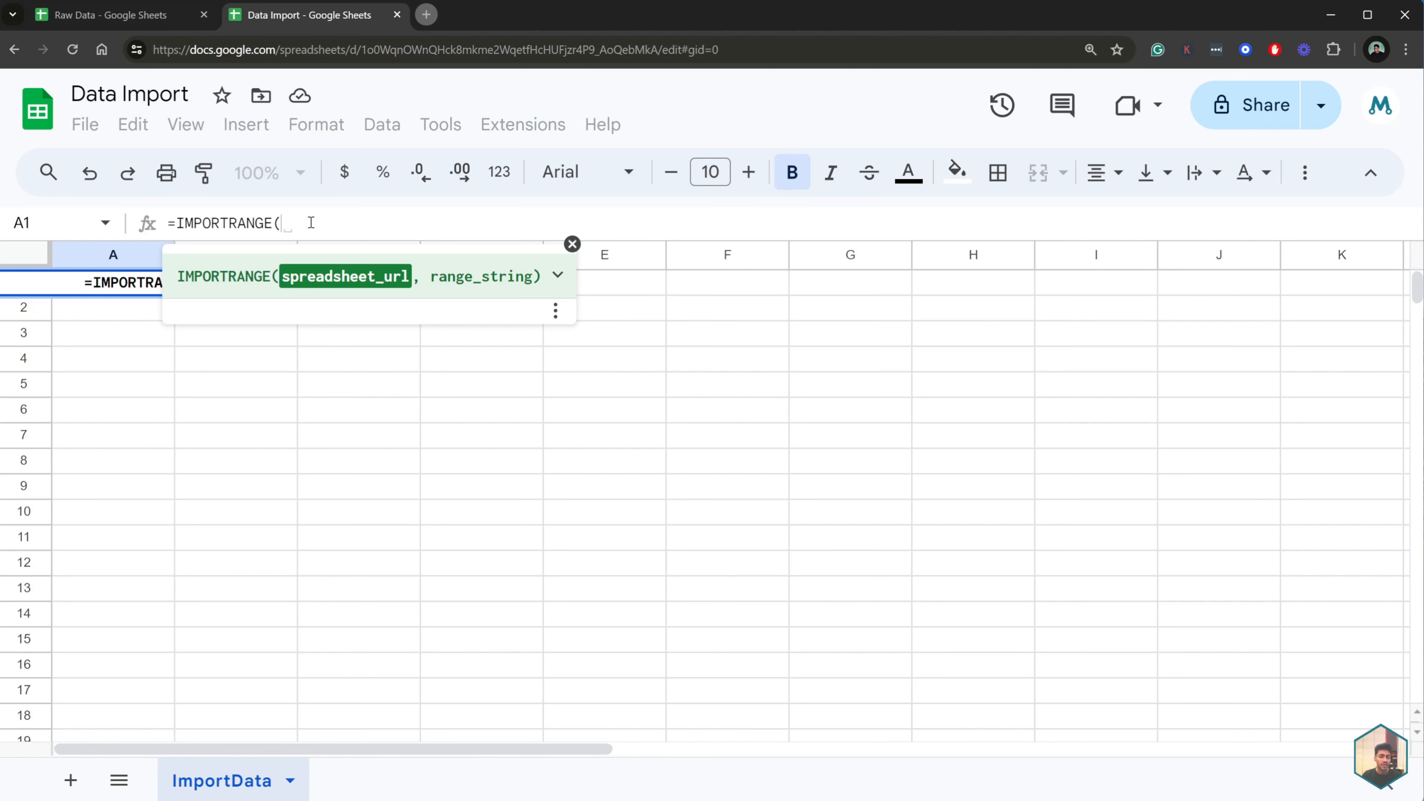
Copy the Raw Data spreadsheet's URL up to the end of its ID, leaving out the /edit part
left_click(144, 15)
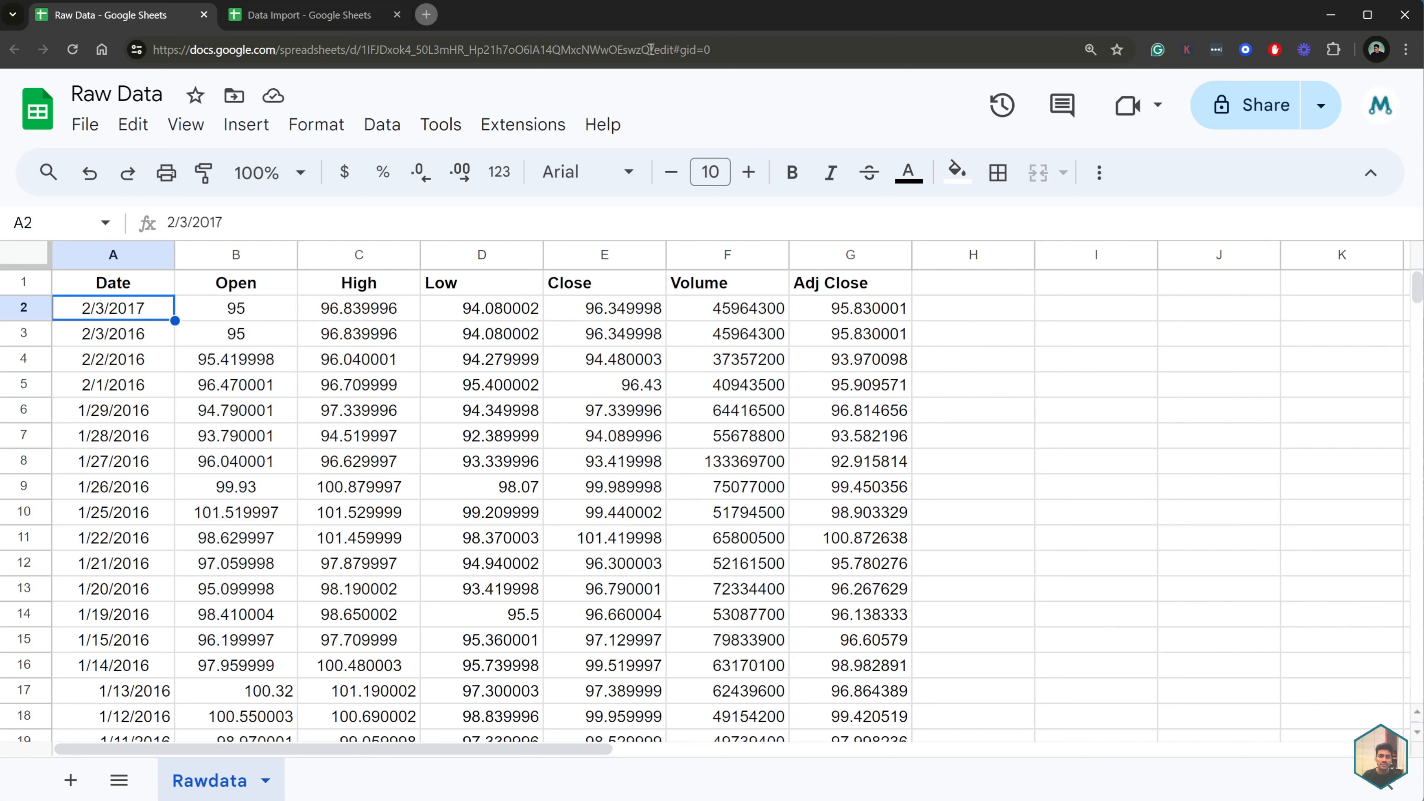
left_click_drag(651, 49, 155, 51)
key("ctrl+c")
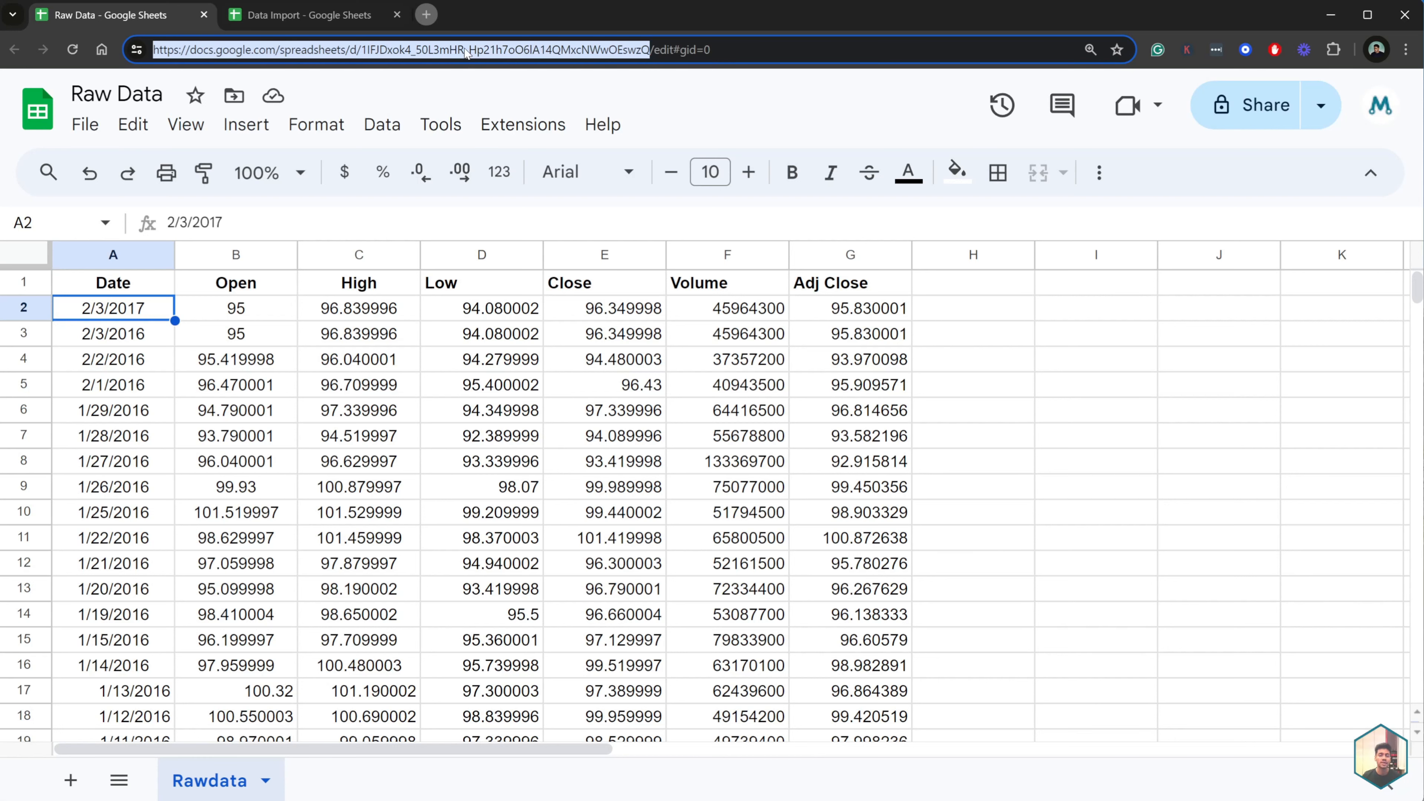
Enter the copied URL in quotation marks as the formula's spreadsheet_url argument, followed by a comma
left_click(307, 15)
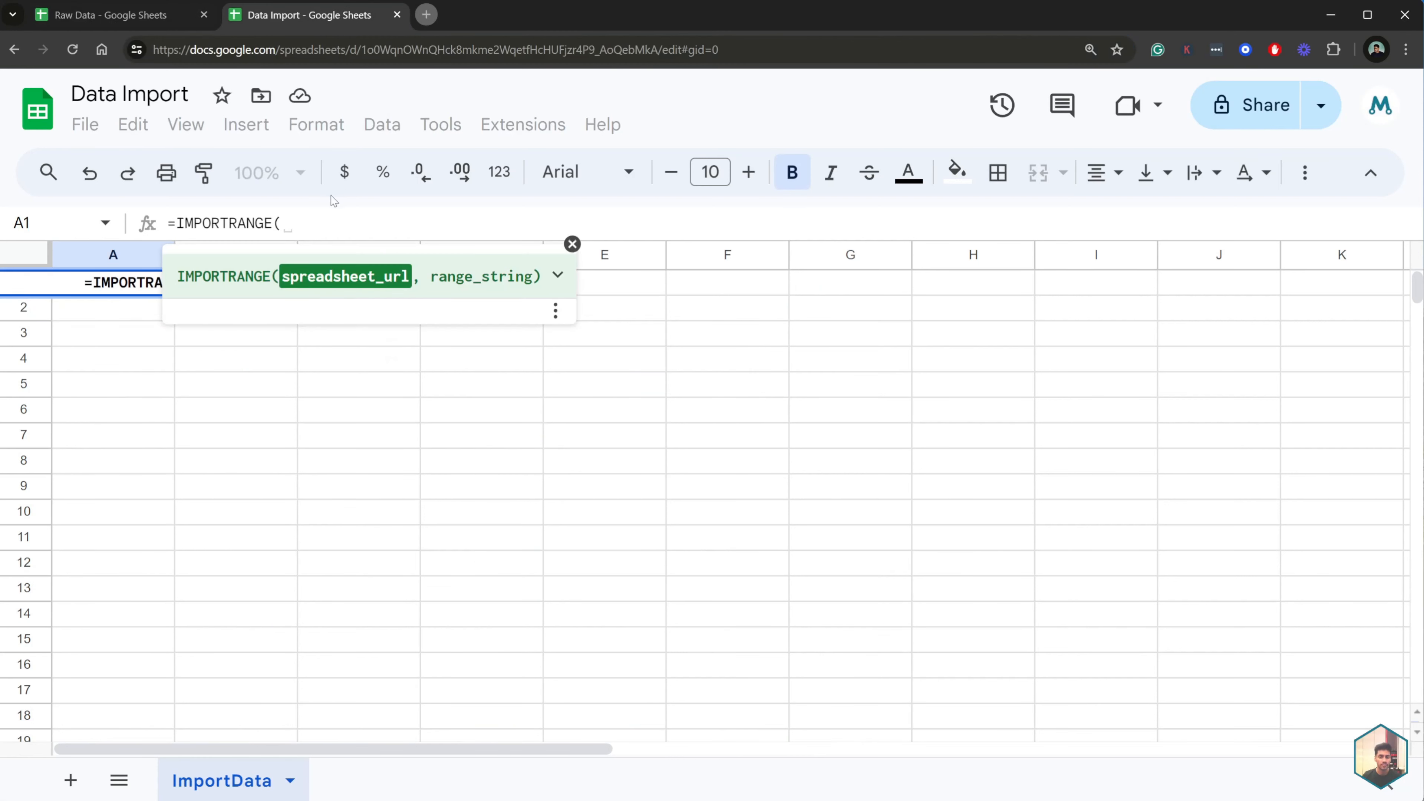
type("\"")
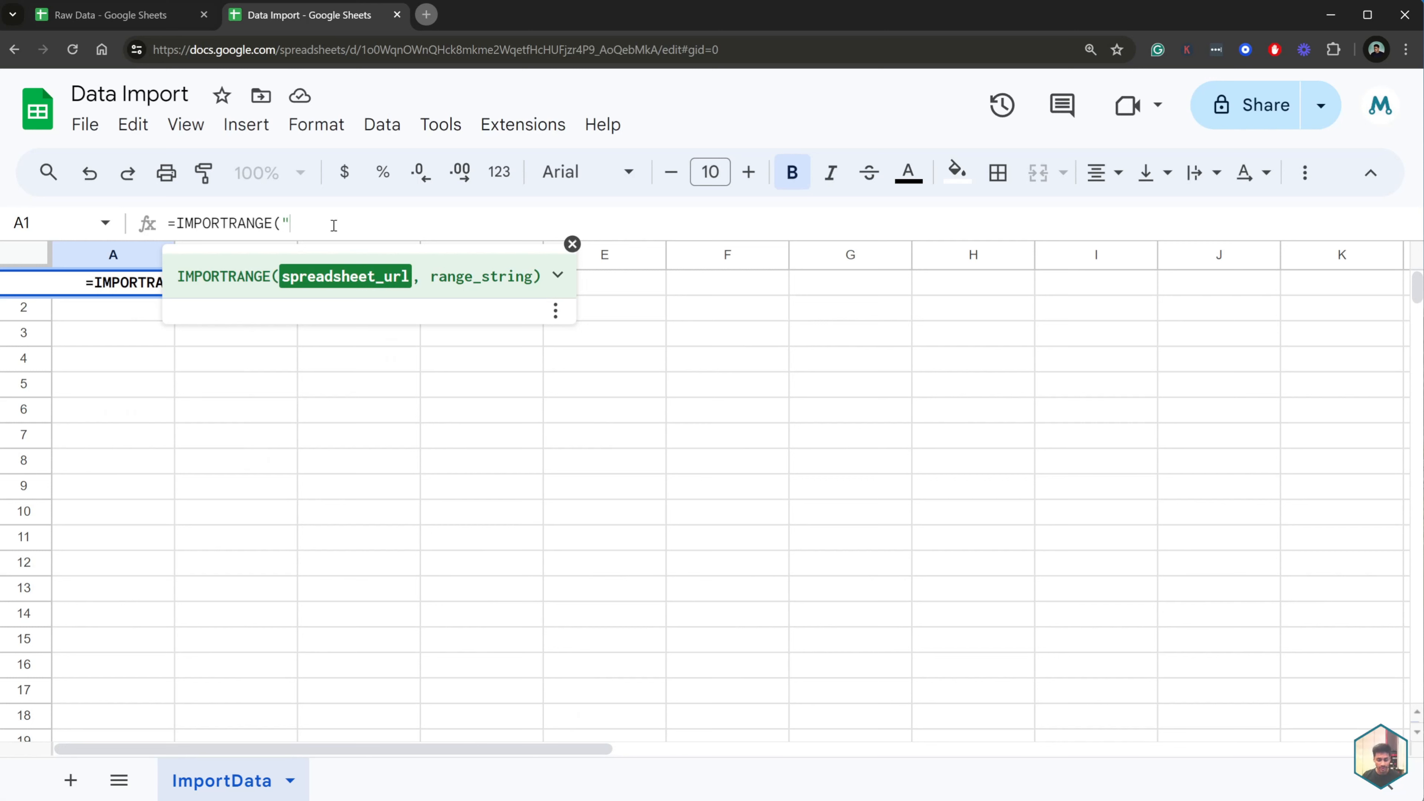
key("ctrl+v")
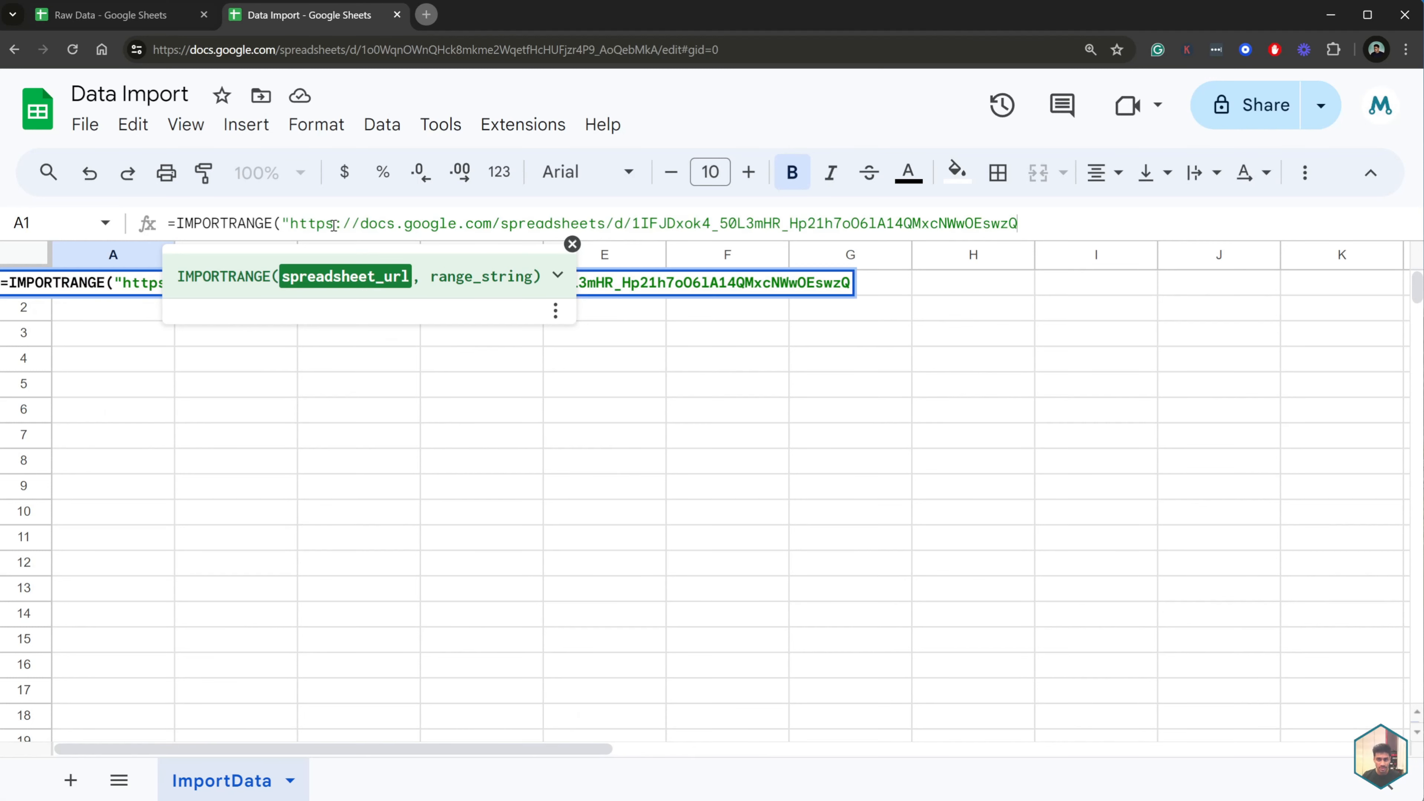
type("\"")
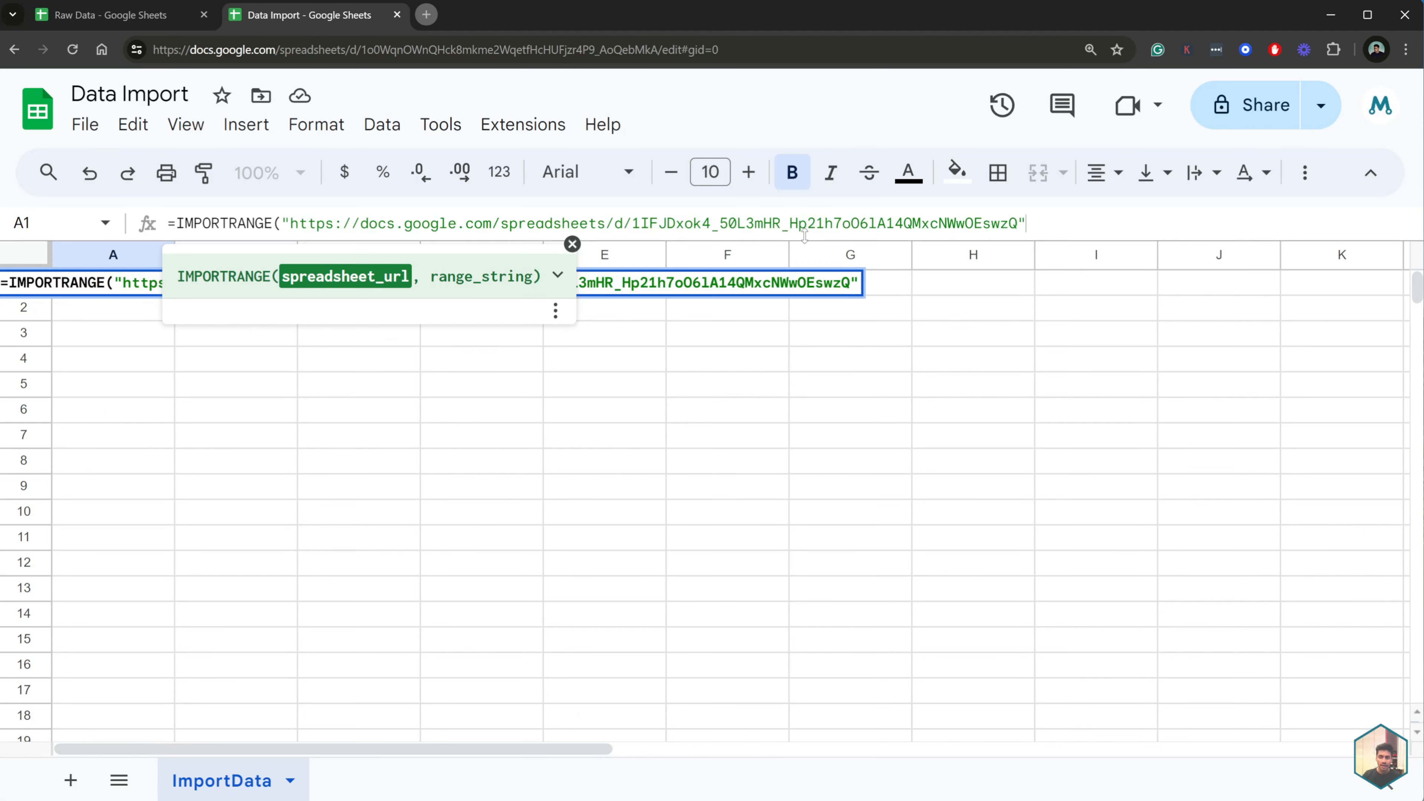
type(",")
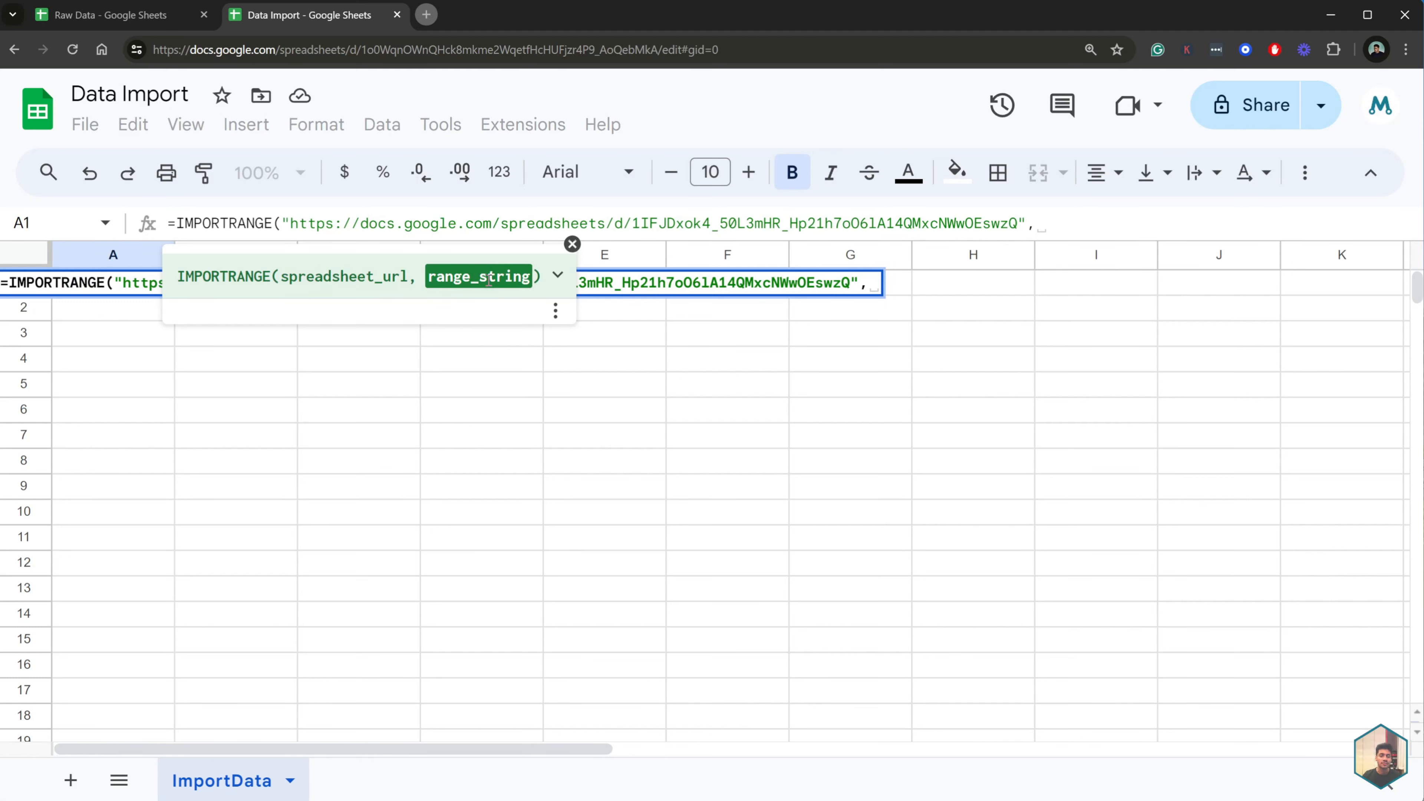
Begin the range_string argument with an opening quotation mark and the source sheet reference RawData!
left_click(134, 15)
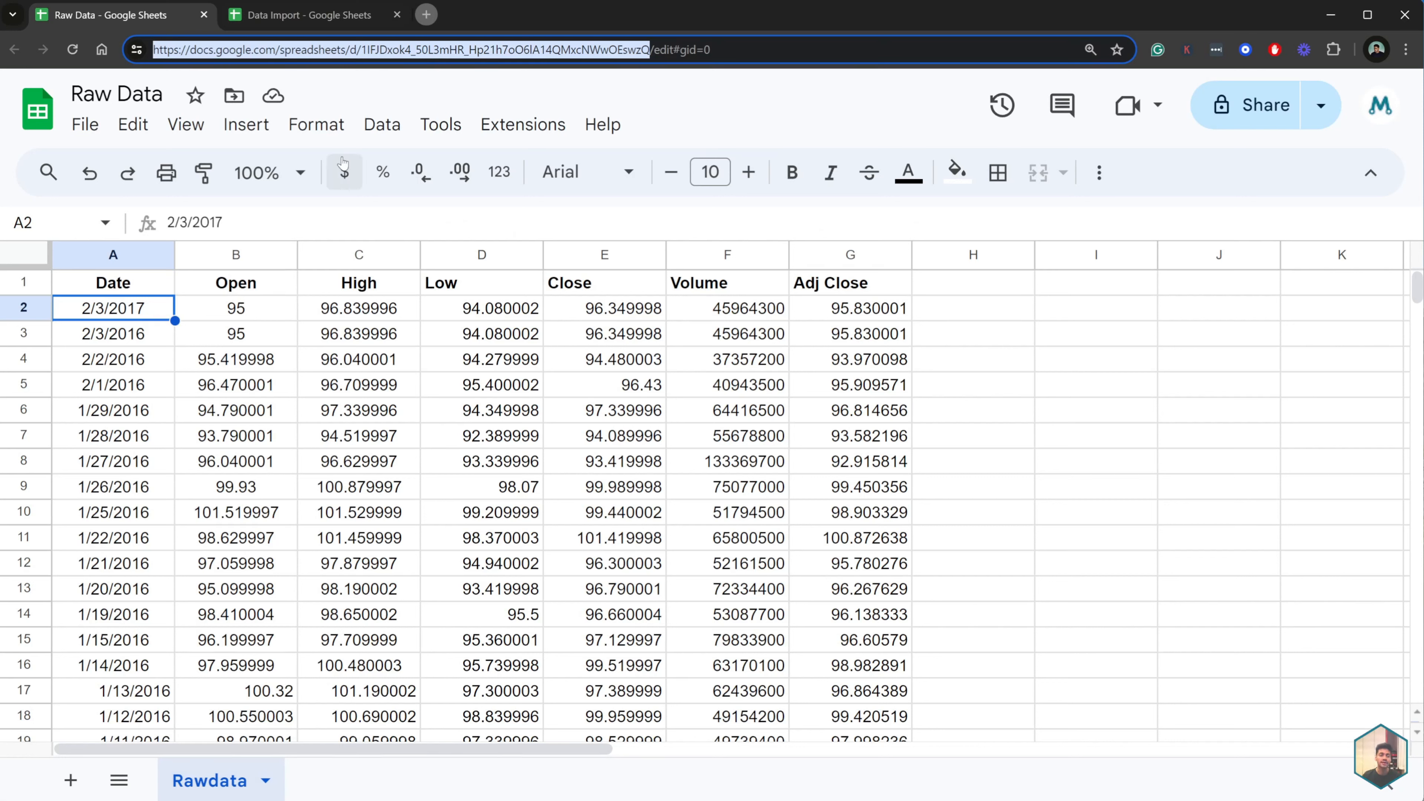
left_click(318, 14)
type("\"RawData")
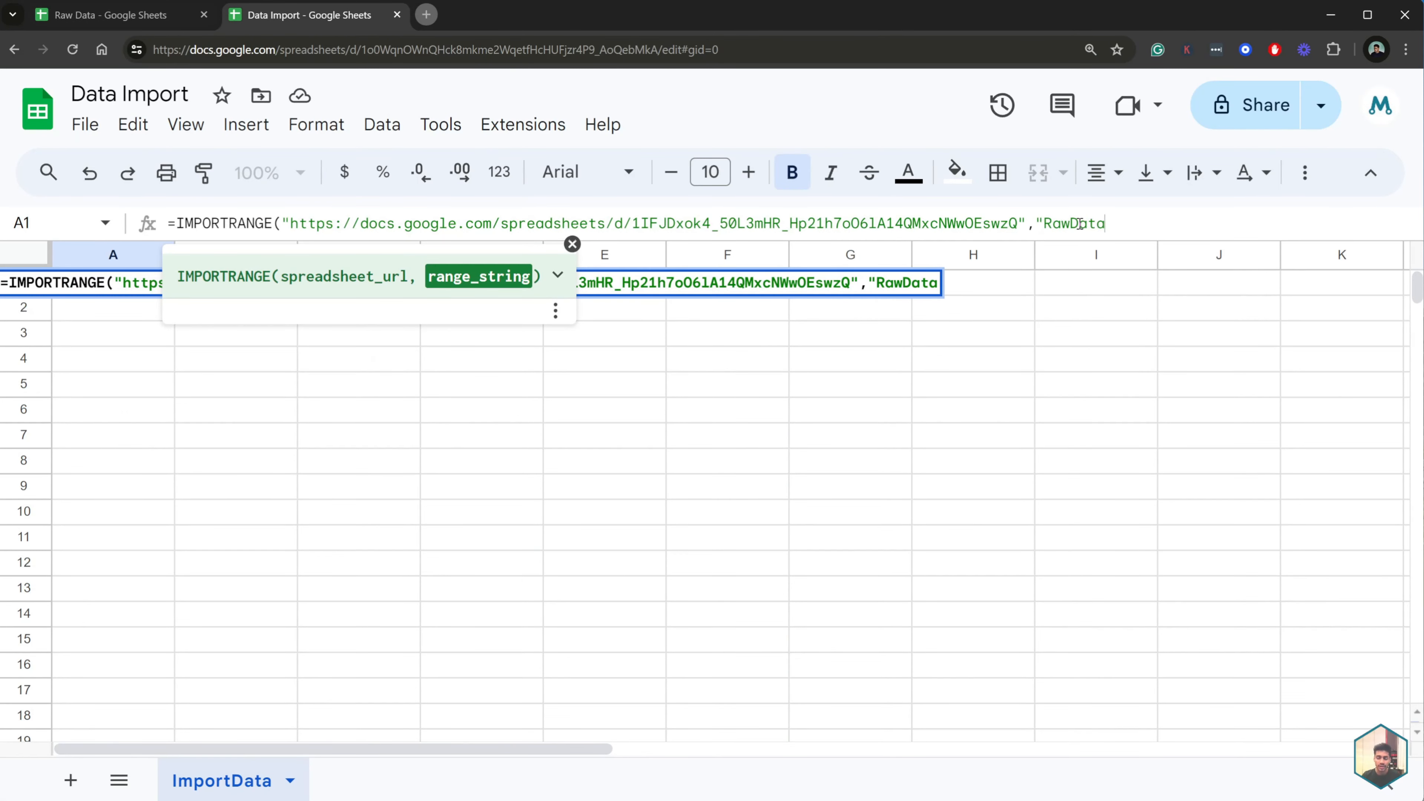
left_click_drag(1043, 225, 1039, 224)
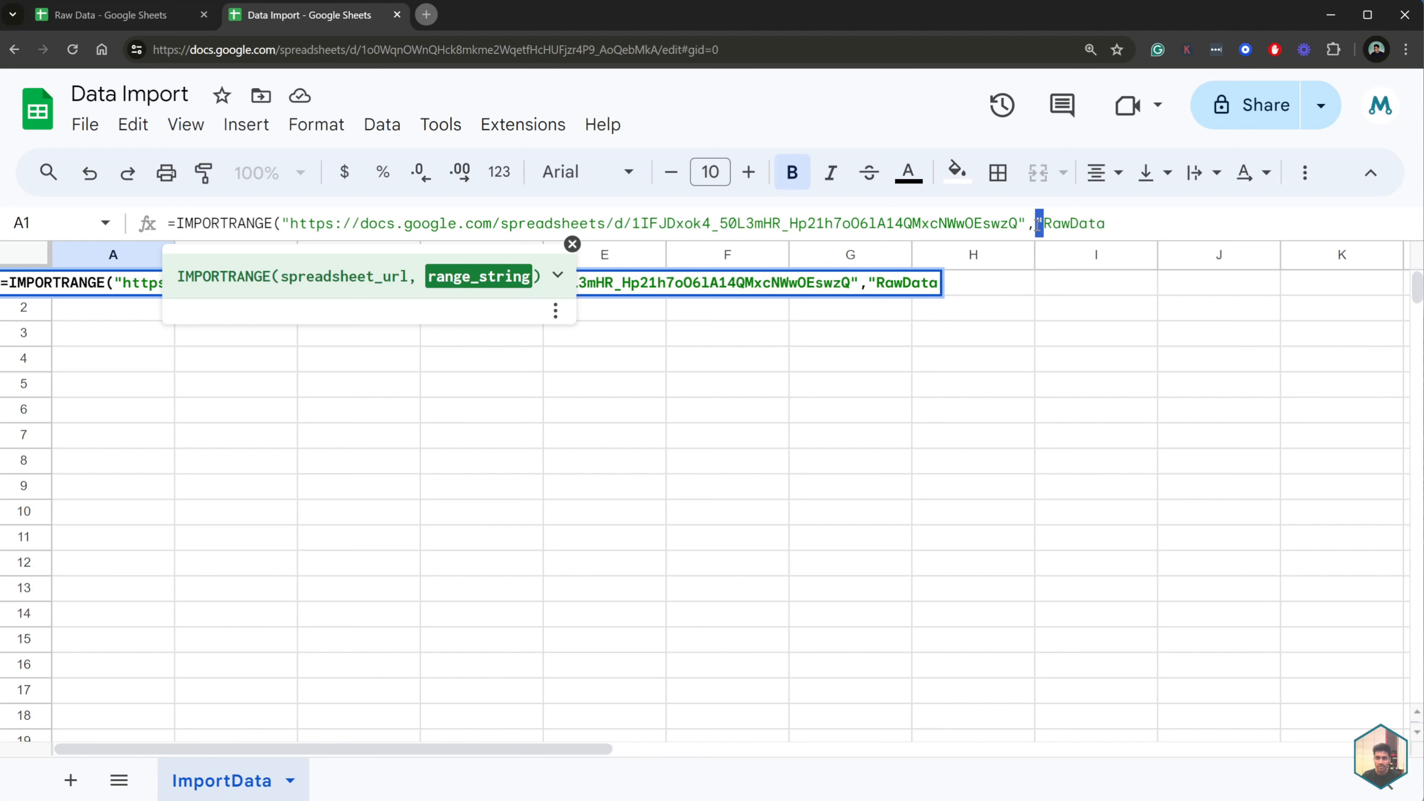
left_click(1069, 223)
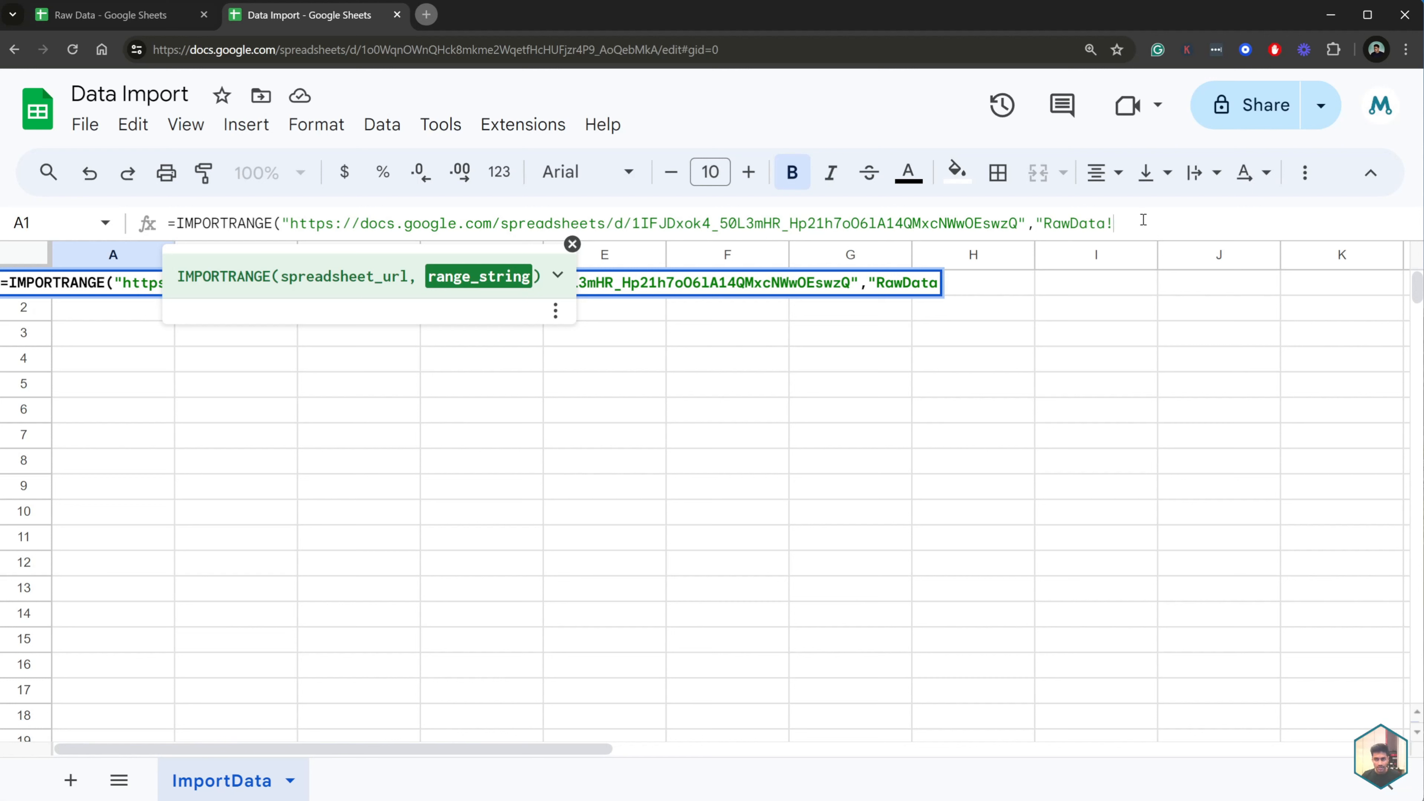
Check which columns the source data occupies, complete the range as A:G, and close and enter the IMPORTRANGE formula
left_click(159, 16)
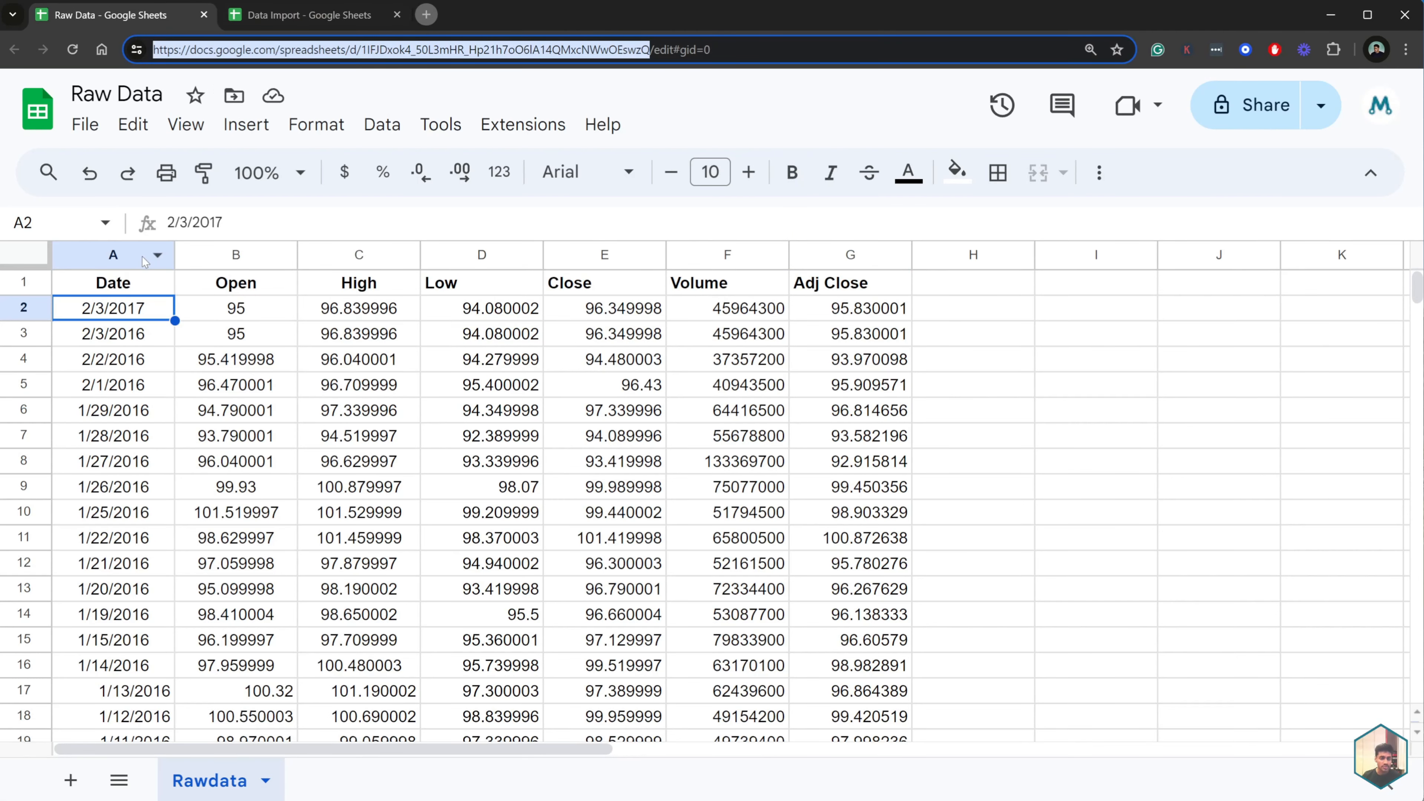
left_click_drag(141, 256, 850, 256)
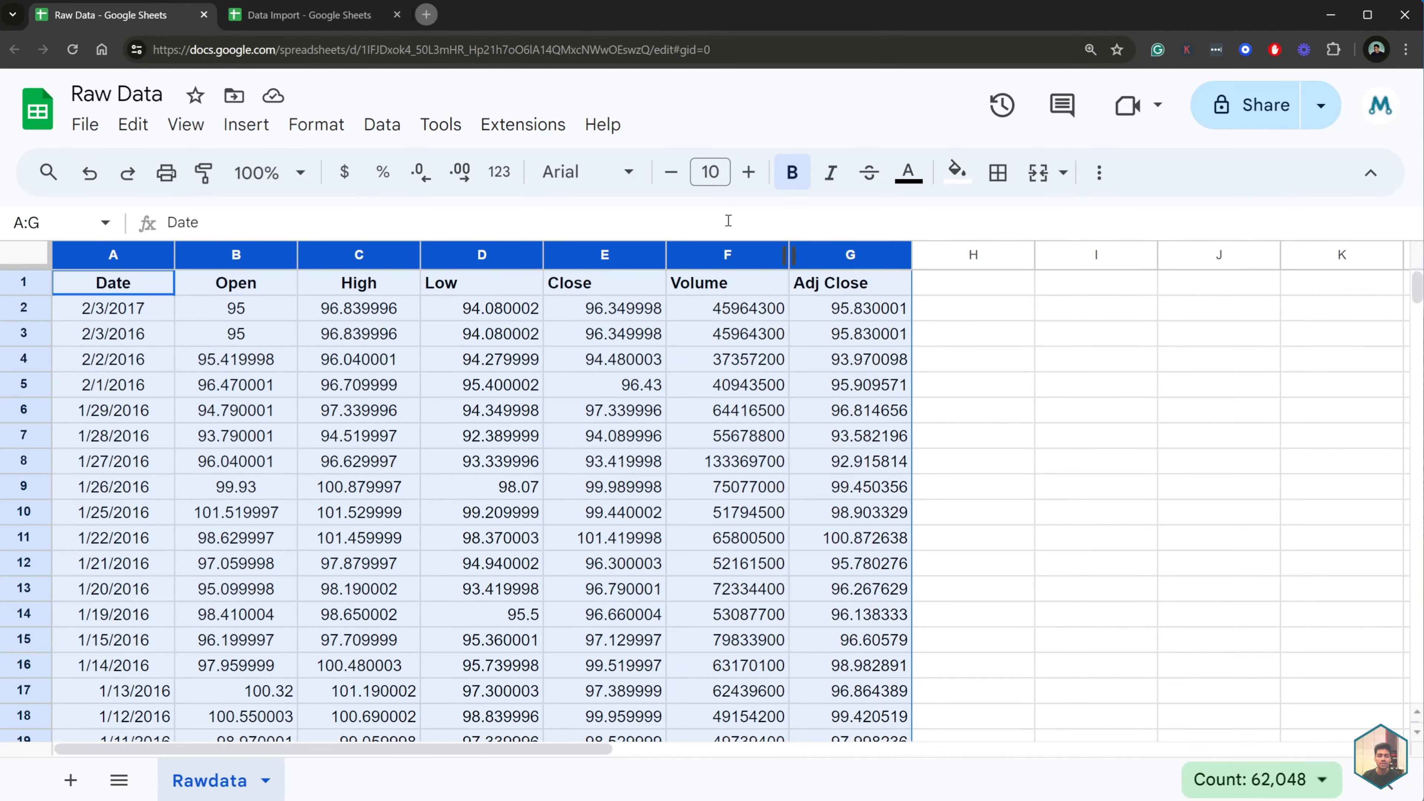
left_click(290, 17)
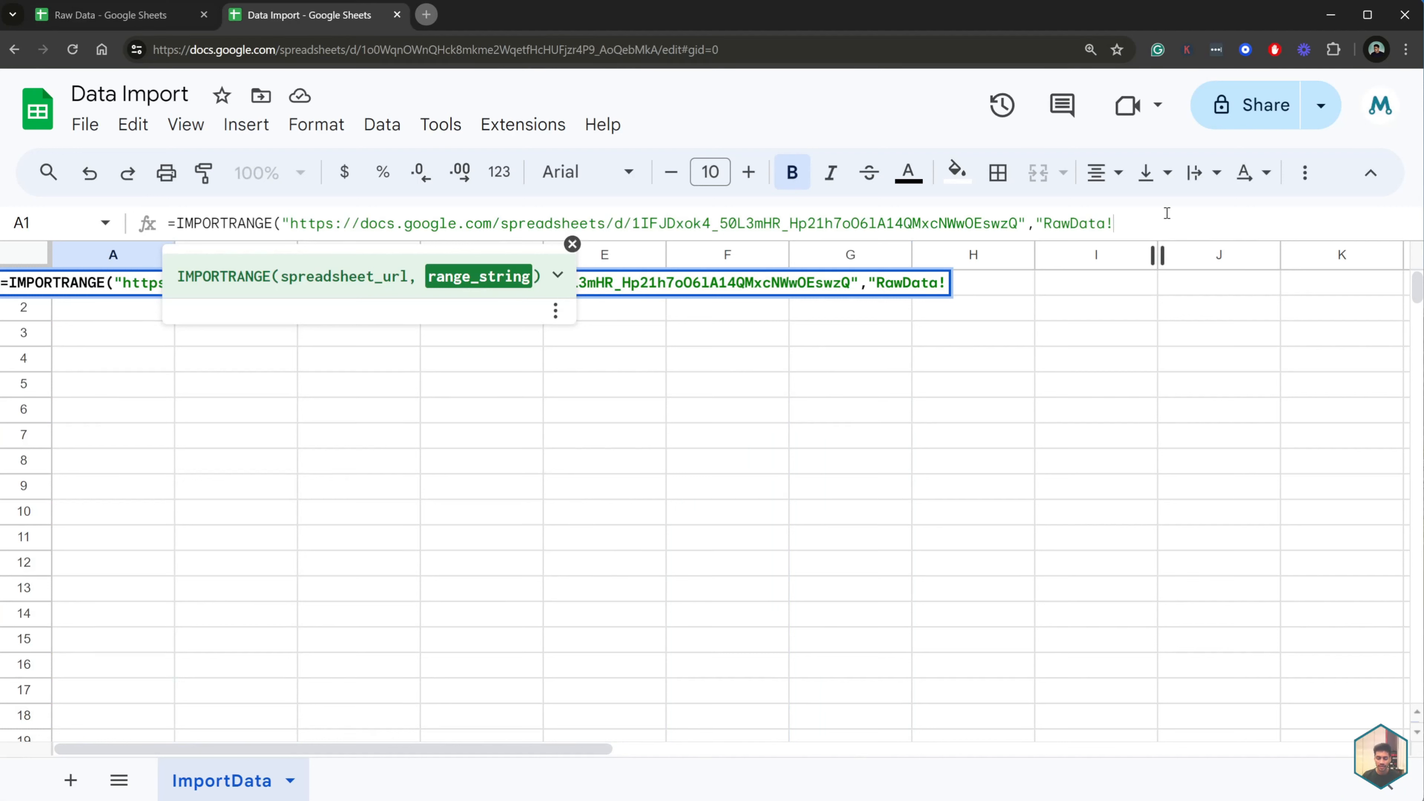
type("A:G")
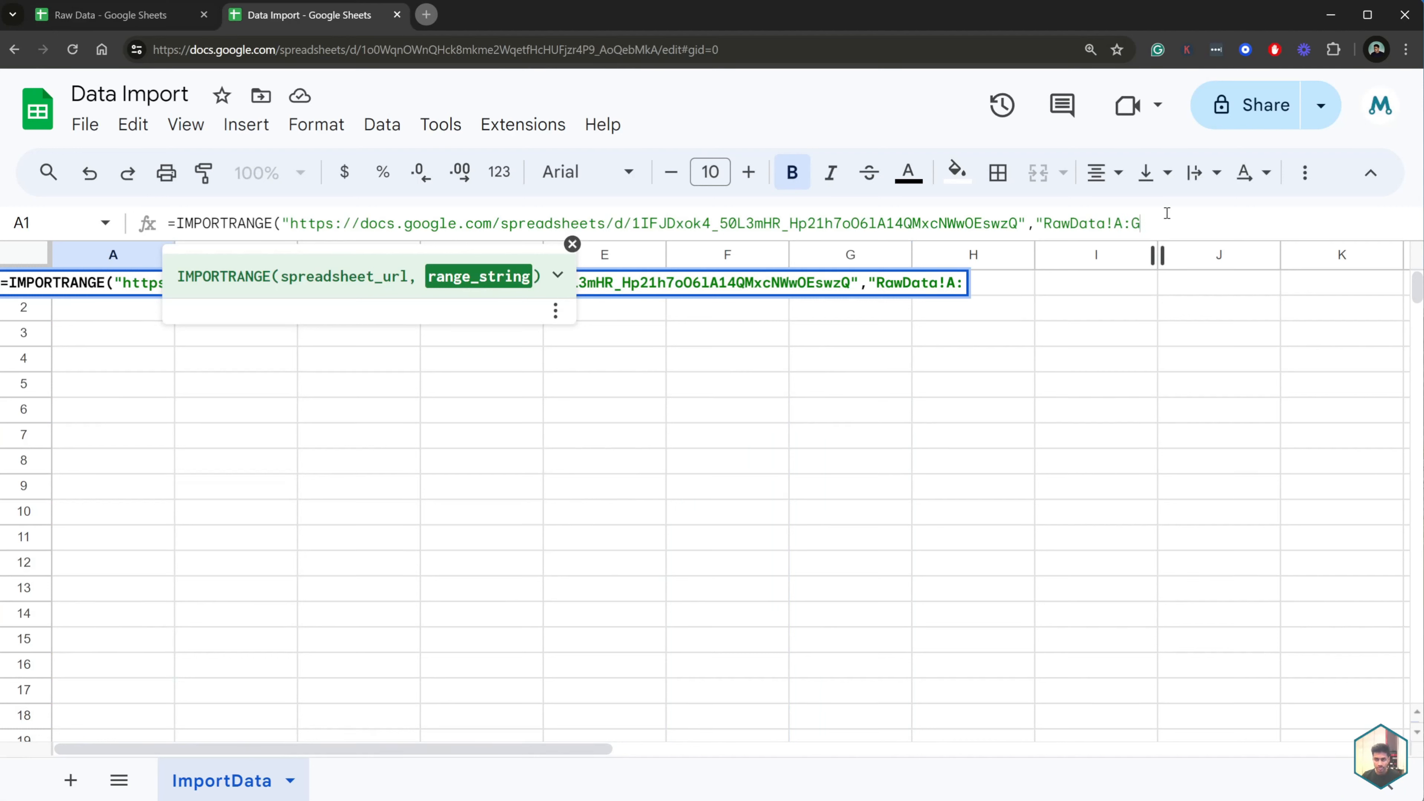
type("\")")
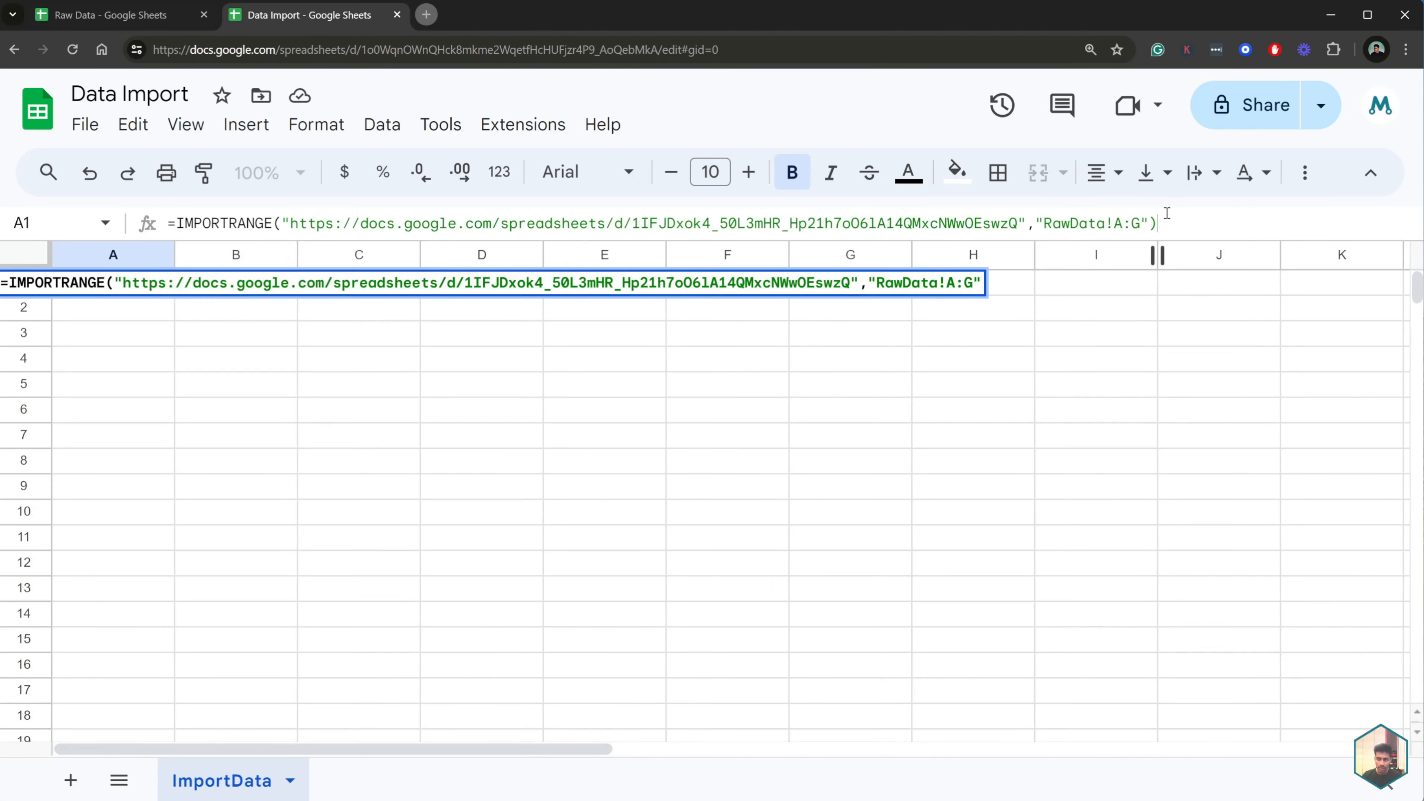
key("Return")
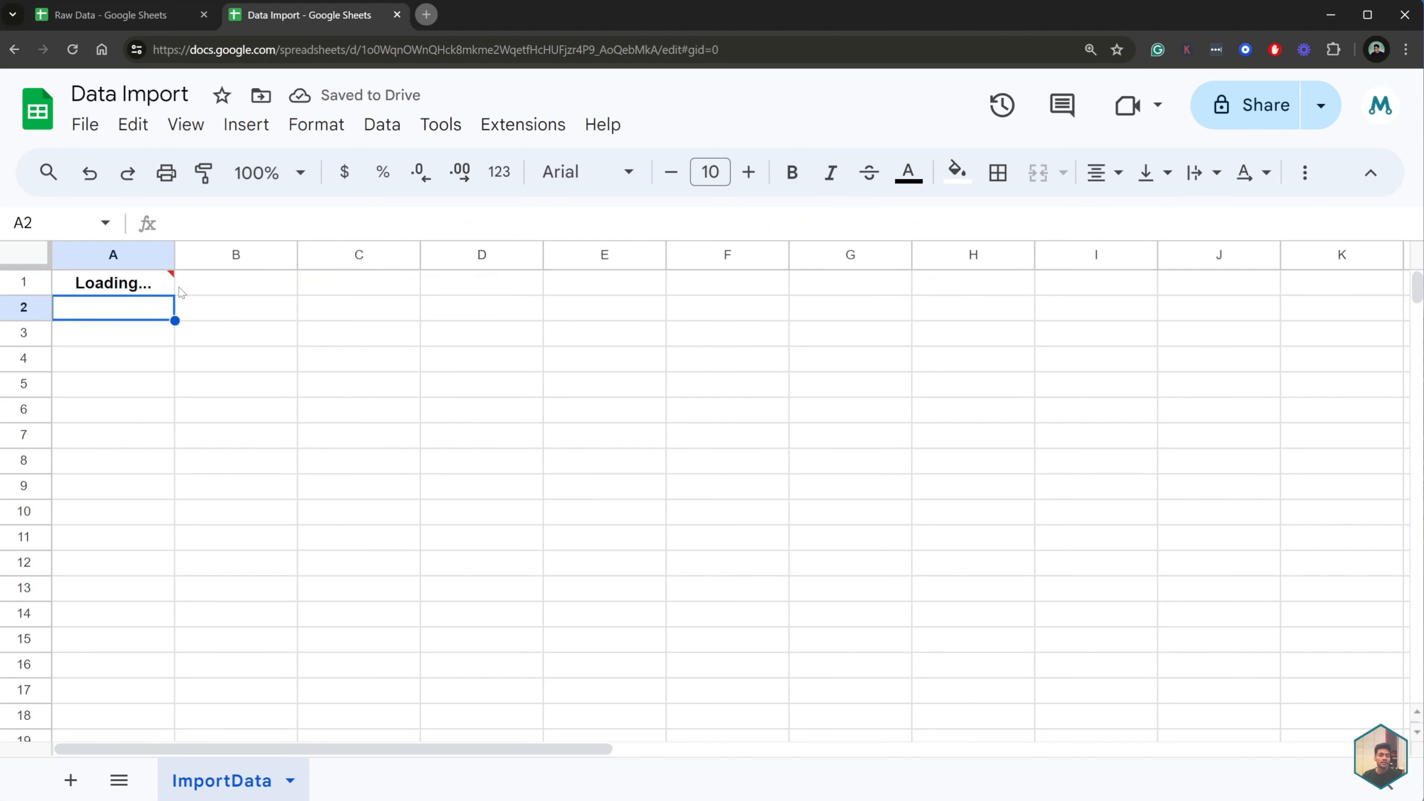
Inspect the imported data and the formula in A1, and compare them with the Raw Data spreadsheet
left_click(160, 289)
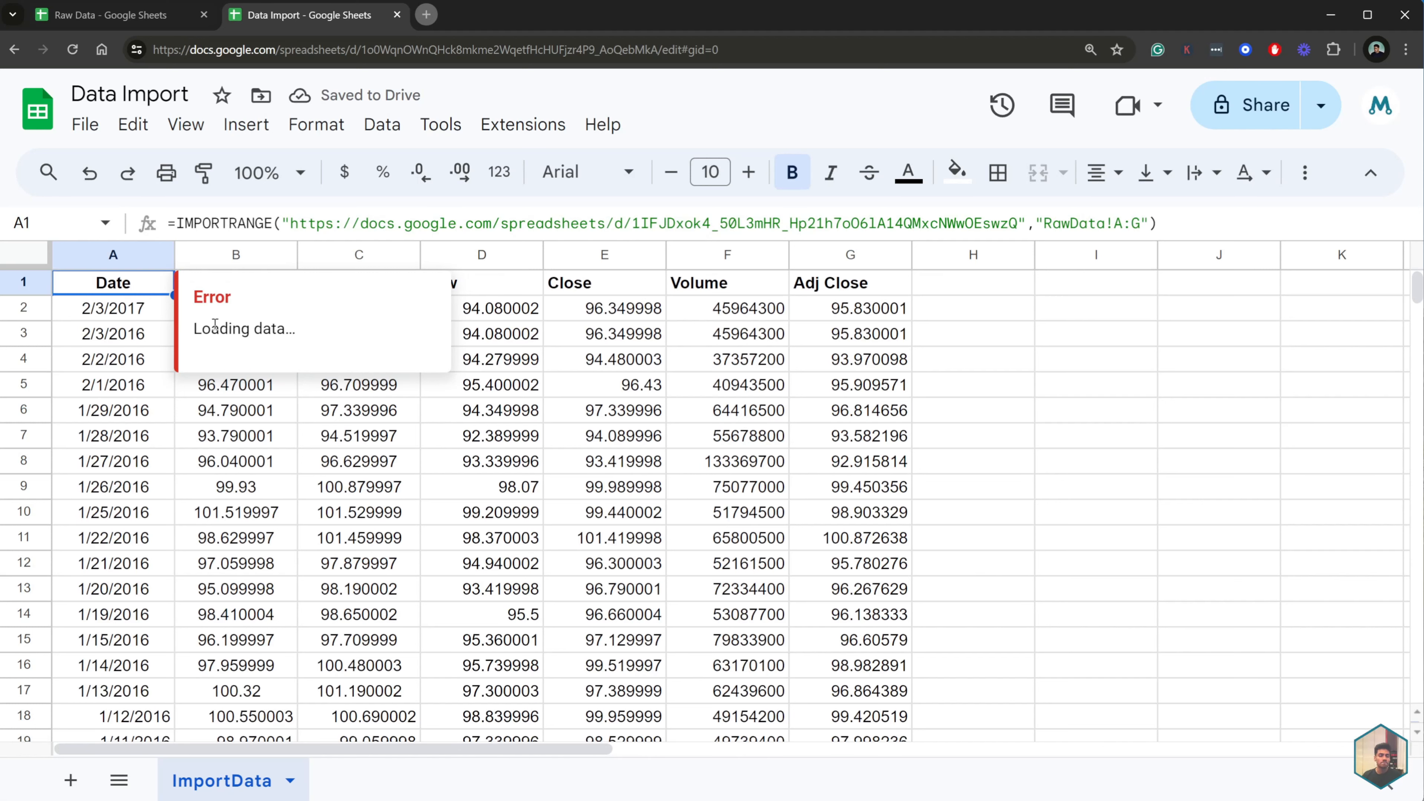
left_click(373, 442)
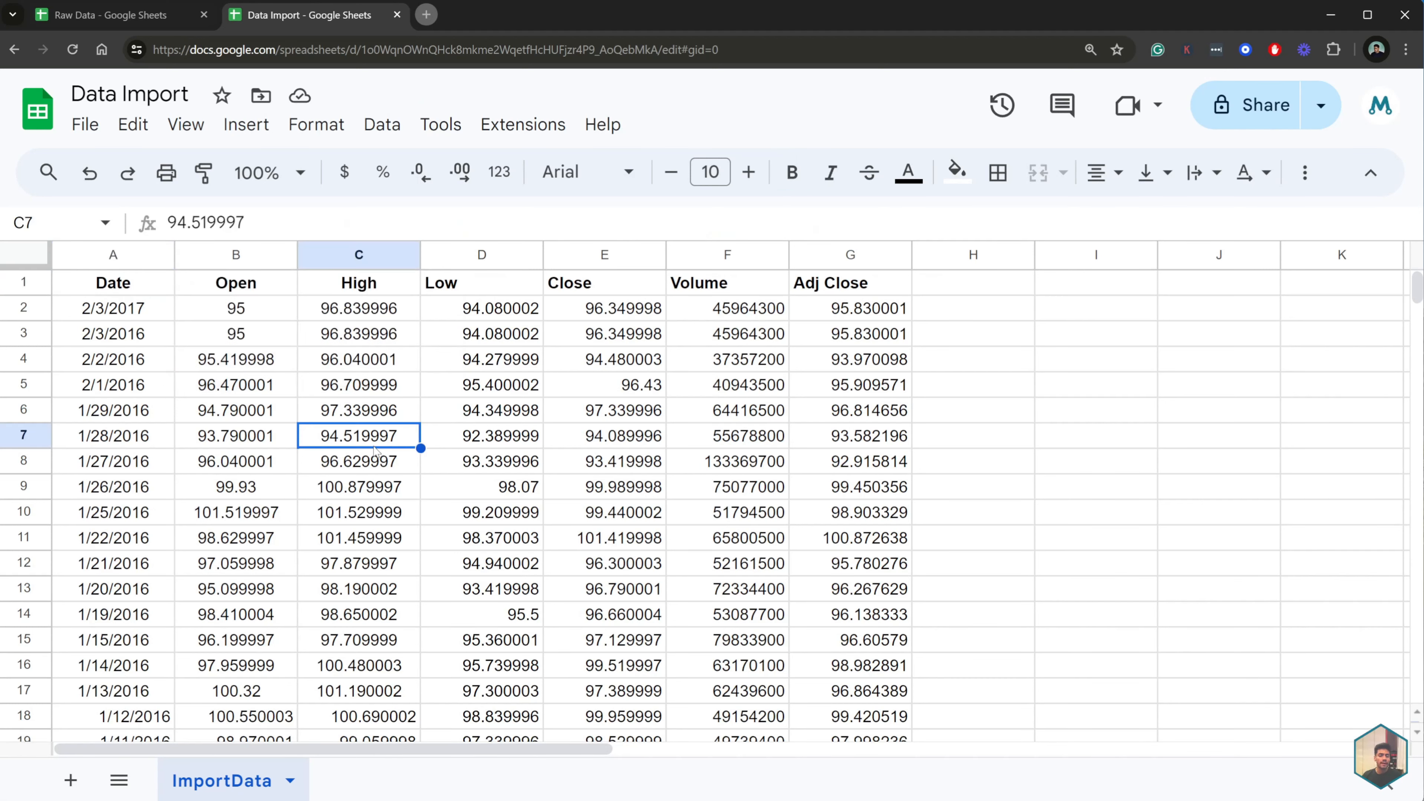
left_click(163, 291)
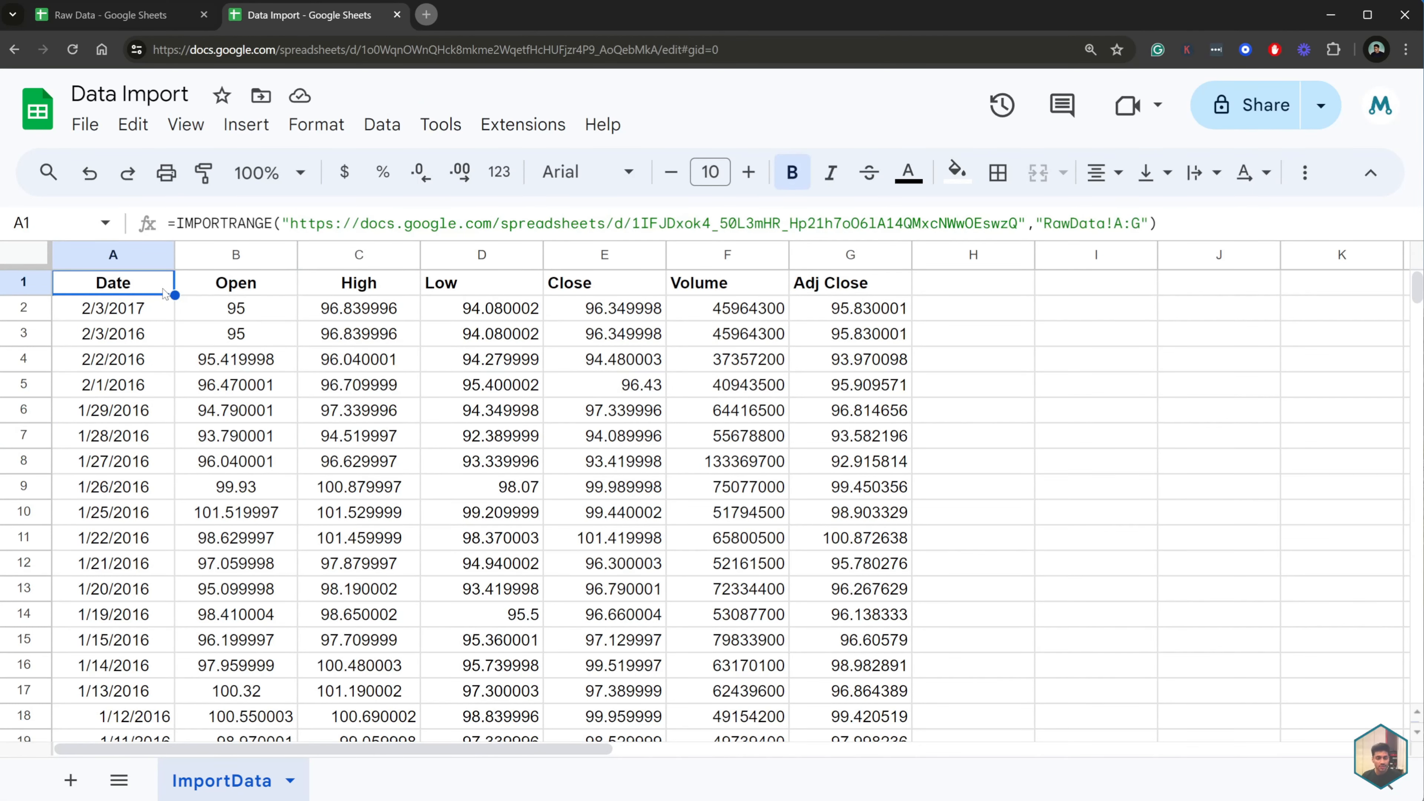
left_click(130, 11)
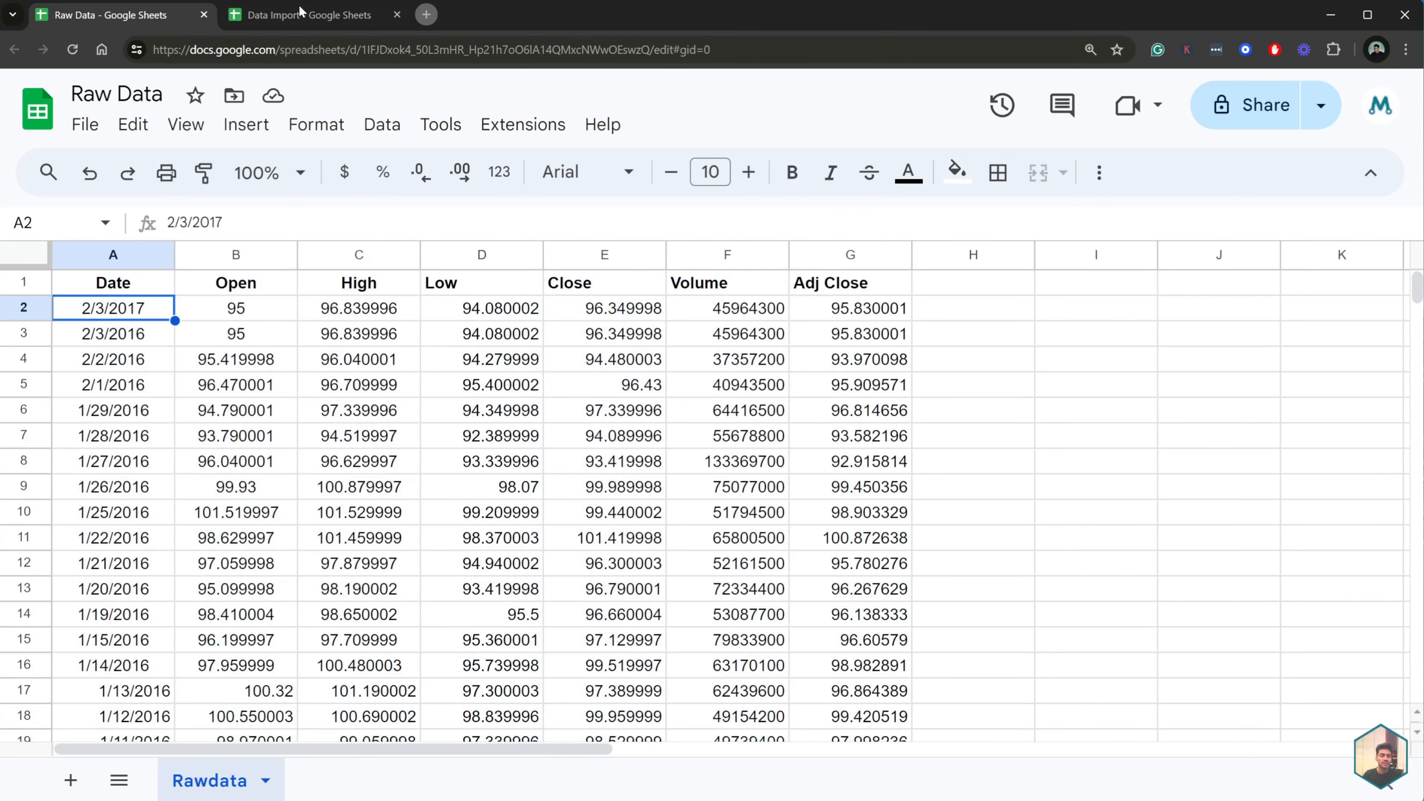
Review the IMPORTRANGE formula in A1 of Data Import and check the imported rows against the Raw Data spreadsheet
left_click(300, 6)
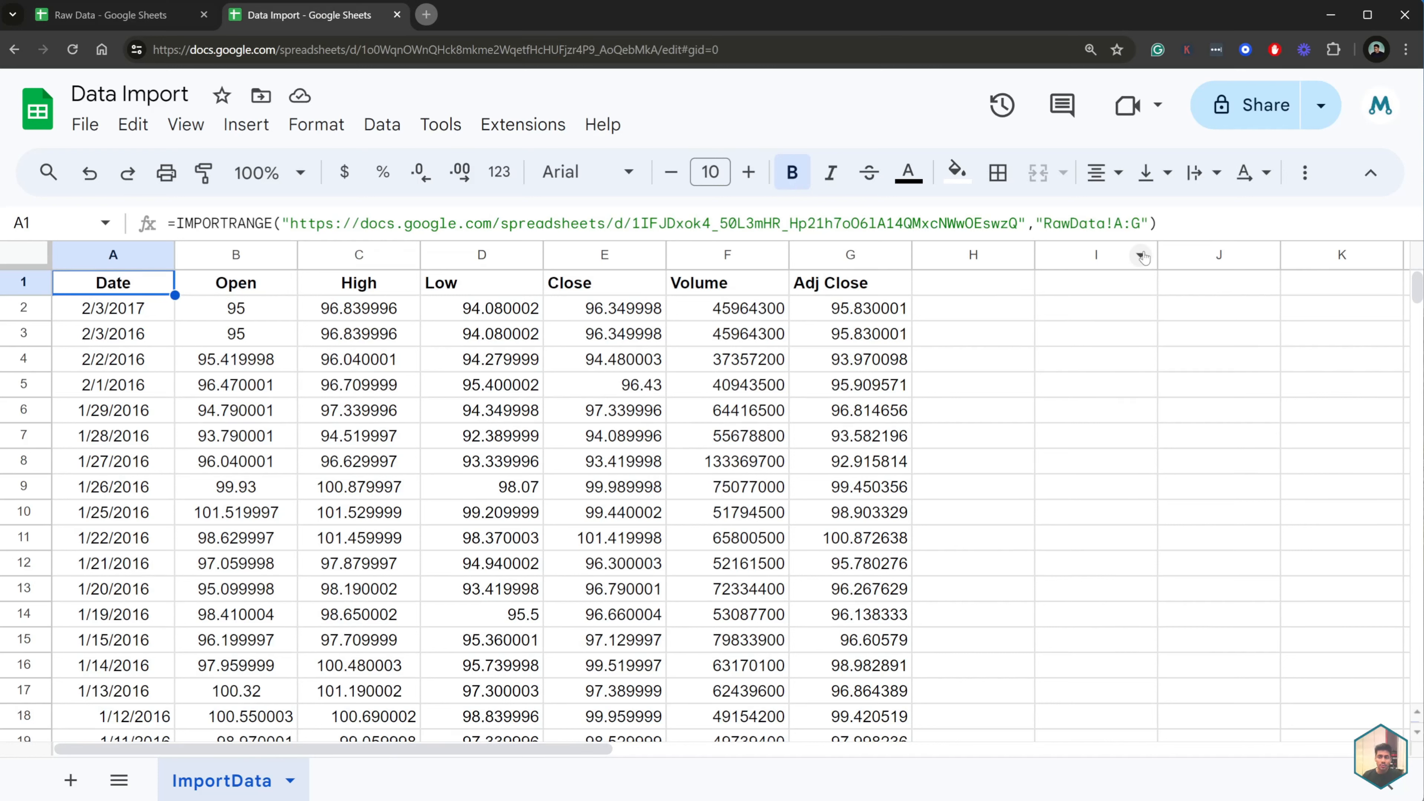
left_click(1175, 224)
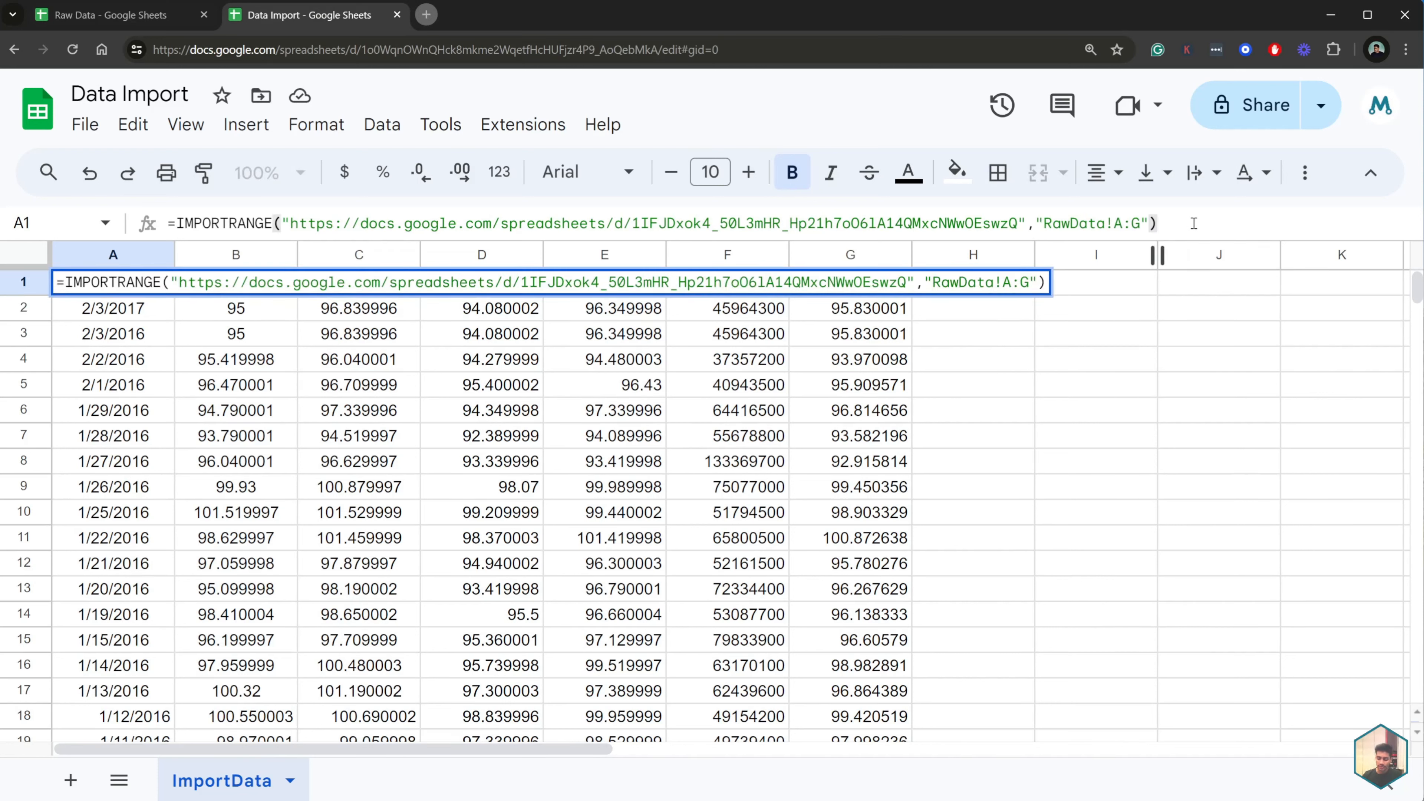
key("Return")
left_click(169, 286)
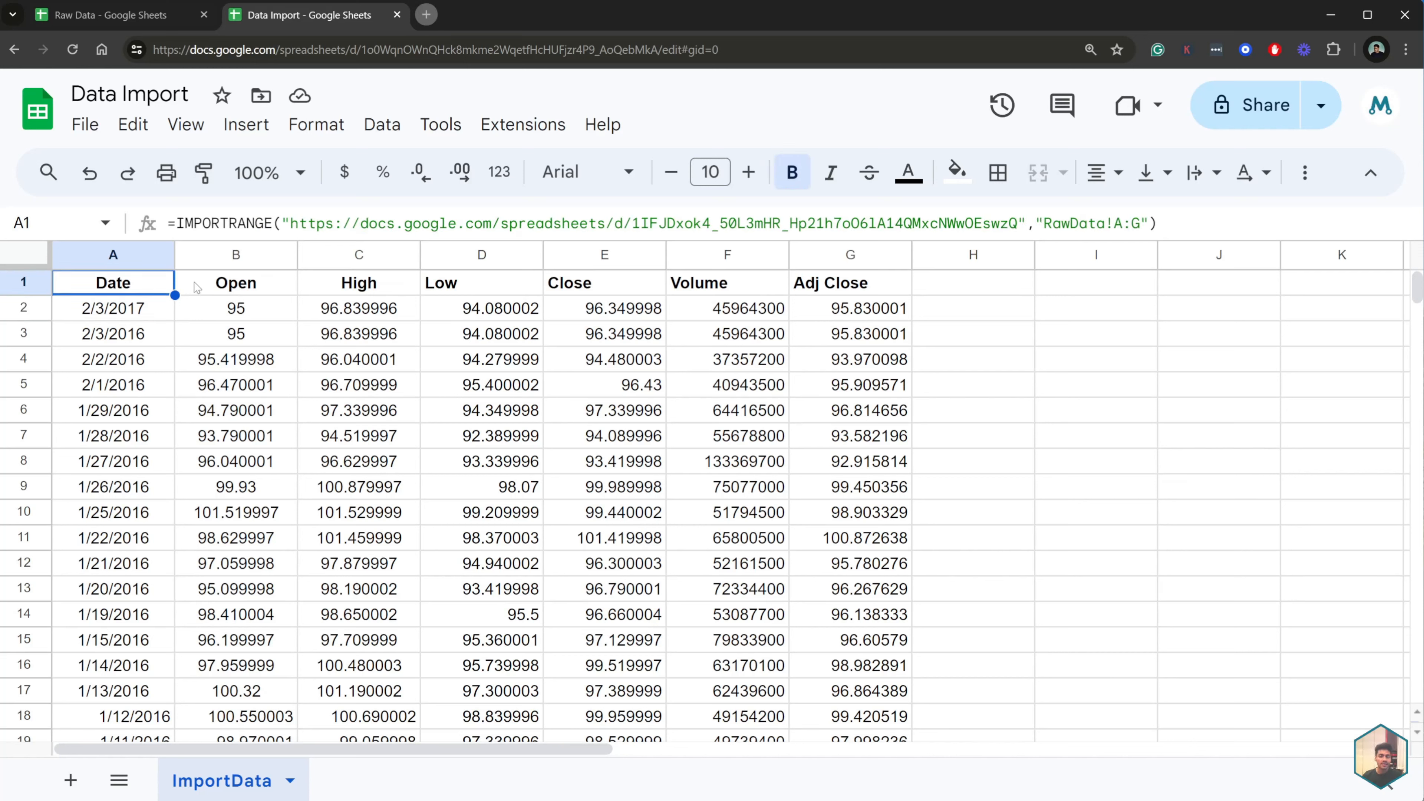
left_click(135, 16)
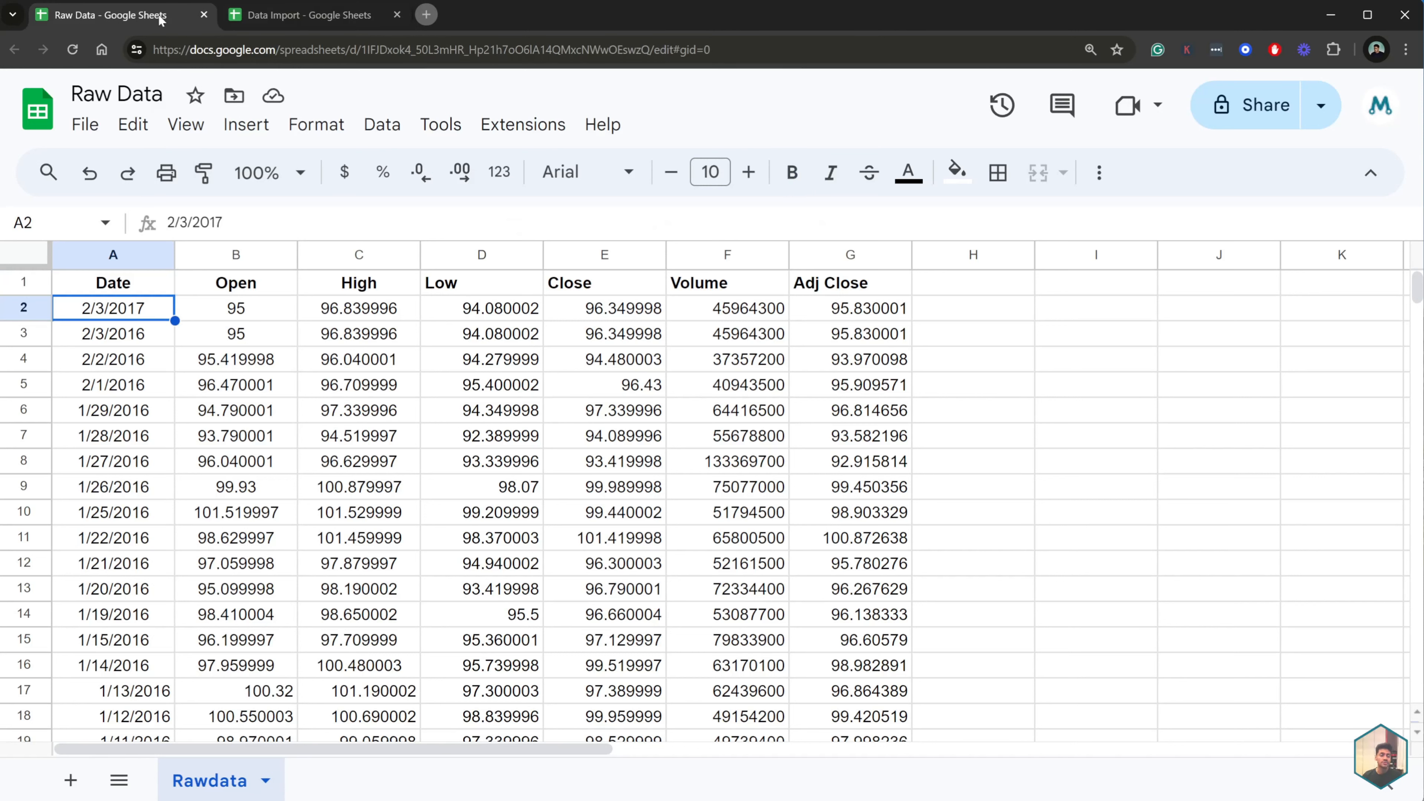
left_click(312, 14)
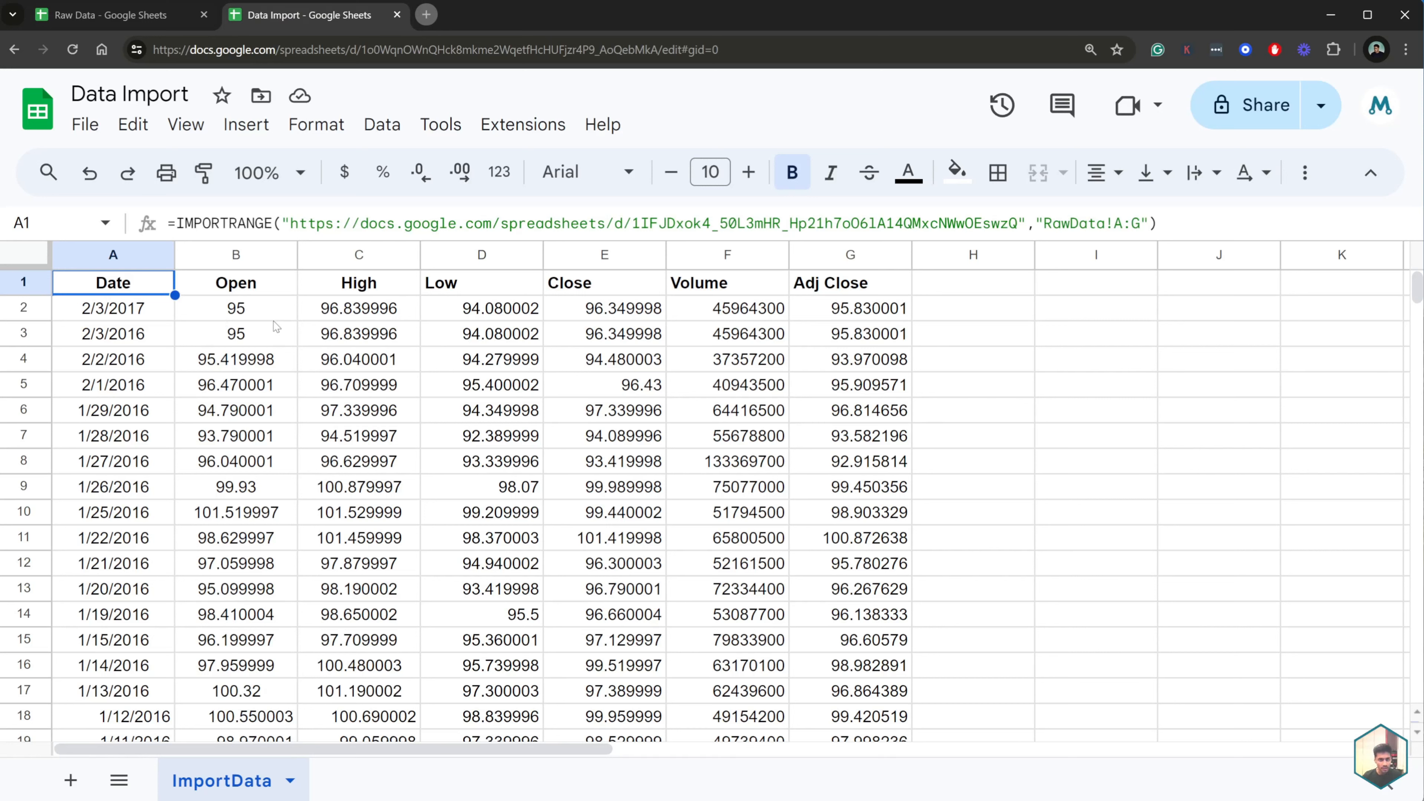
left_click(137, 17)
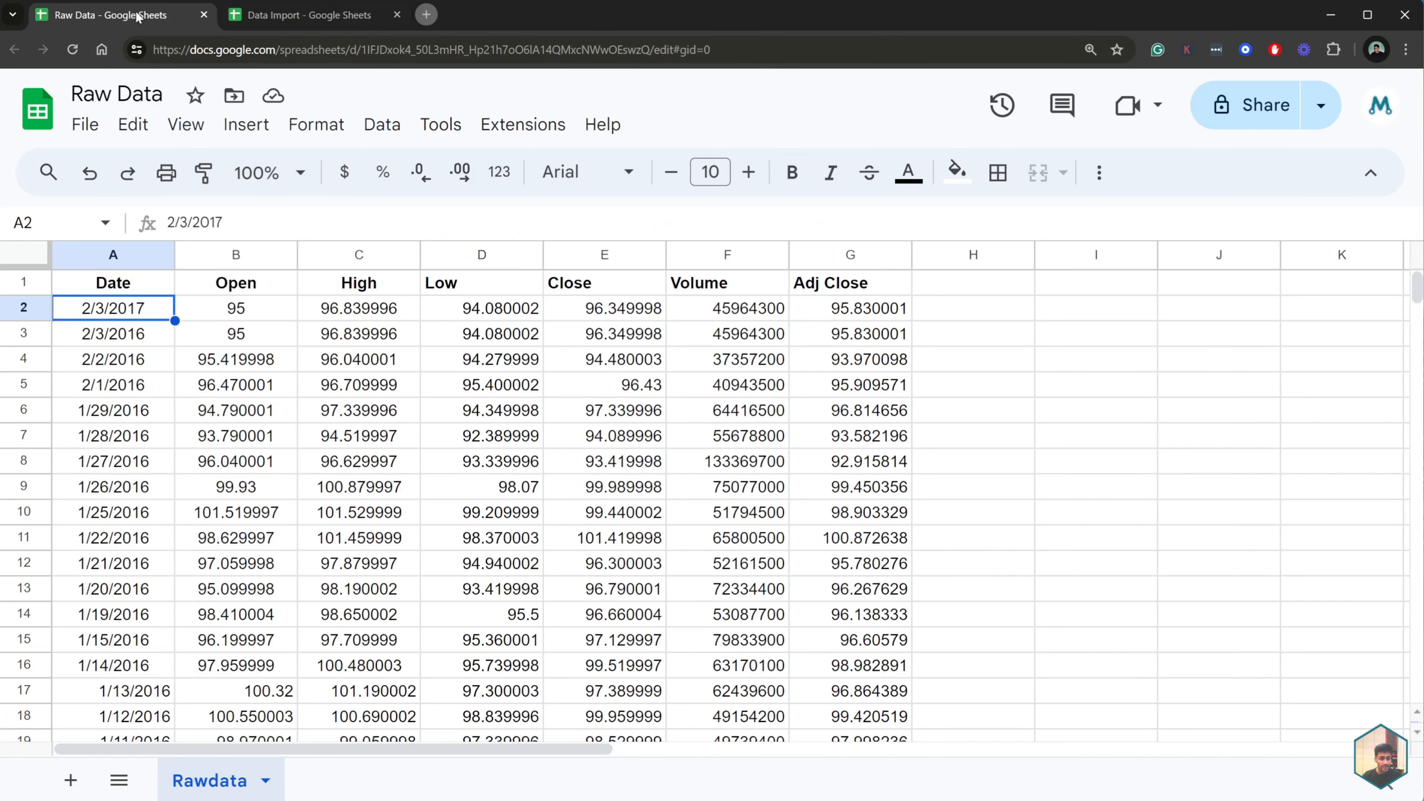
left_click(245, 421)
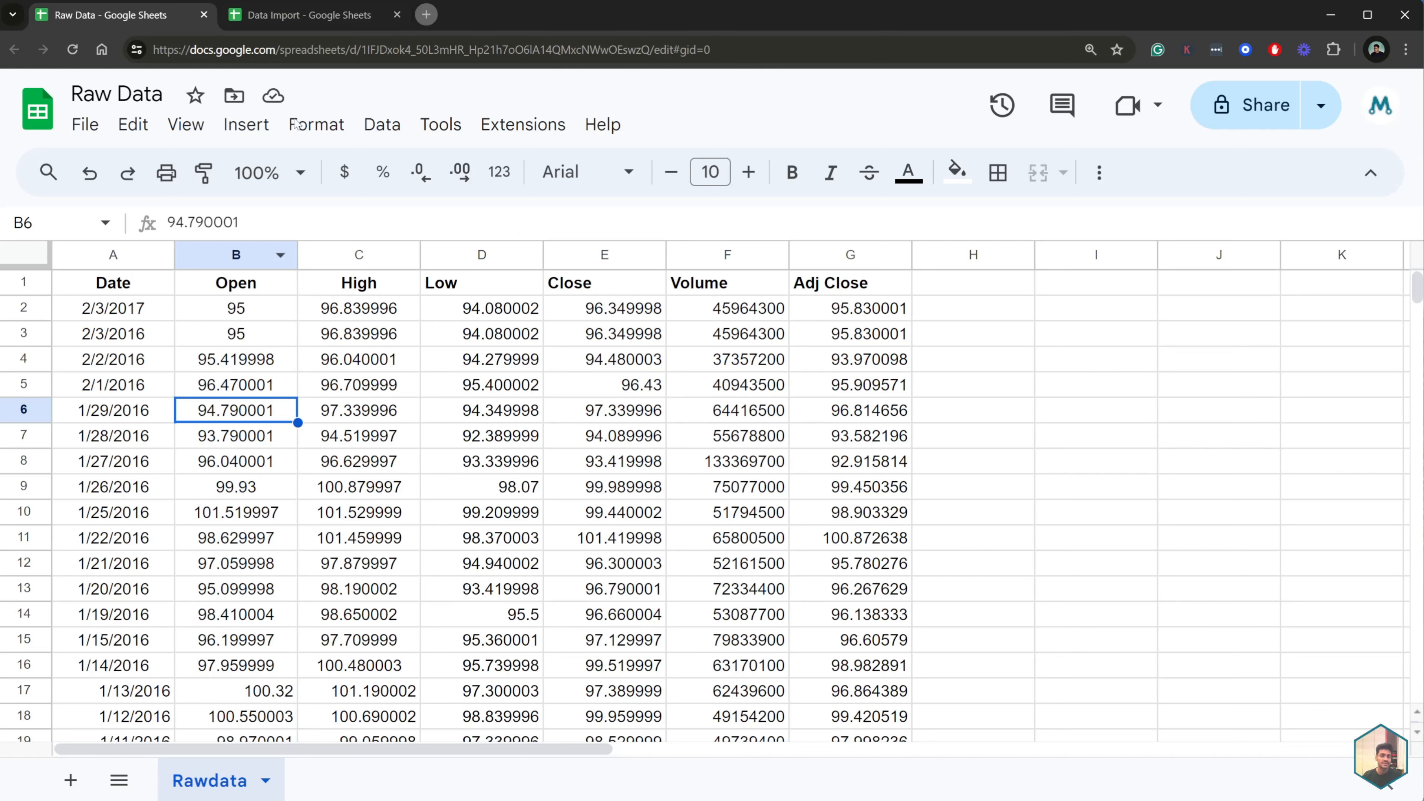
left_click(280, 7)
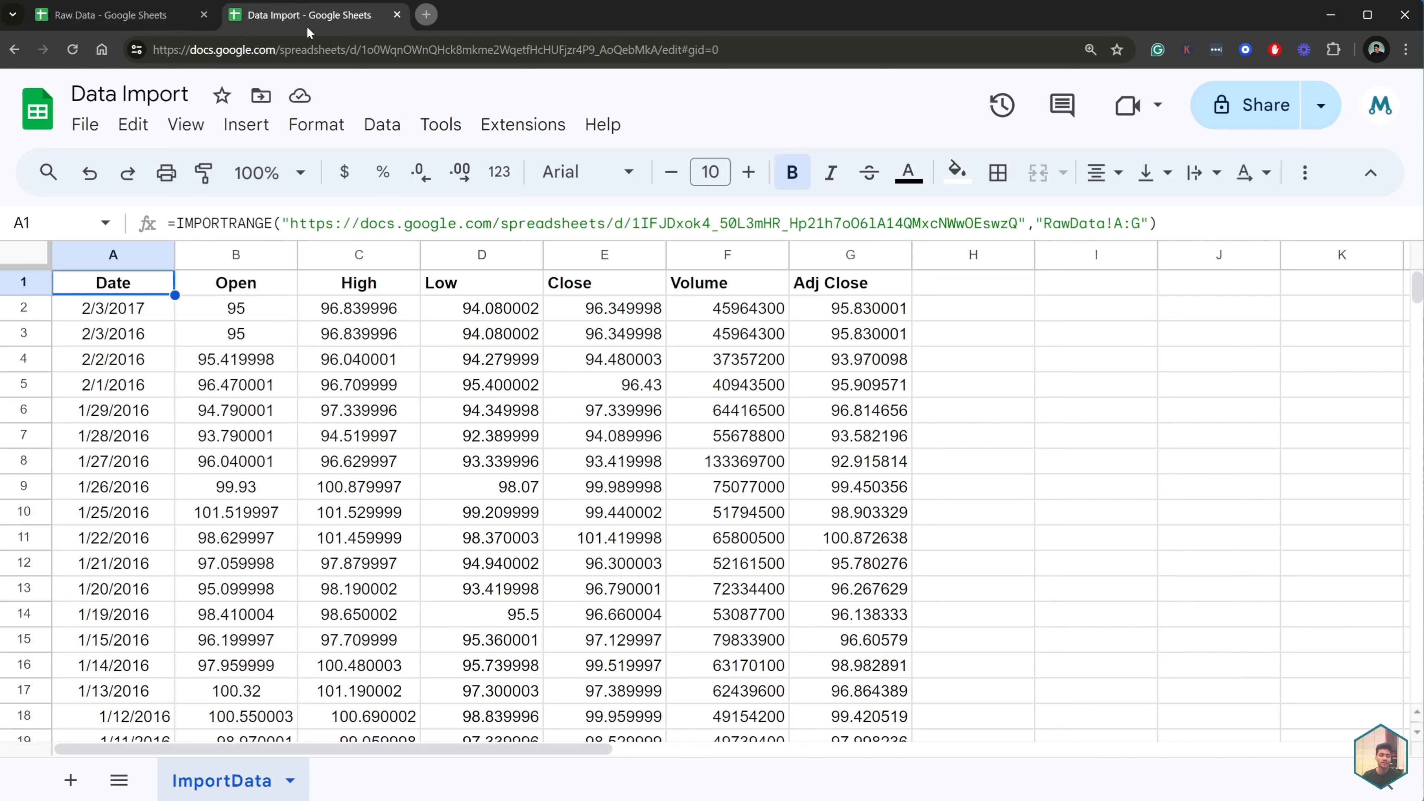
In the Raw Data spreadsheet, insert a row above row 2 and fill it with a copy of A3:G3
left_click(105, 22)
left_click(23, 307)
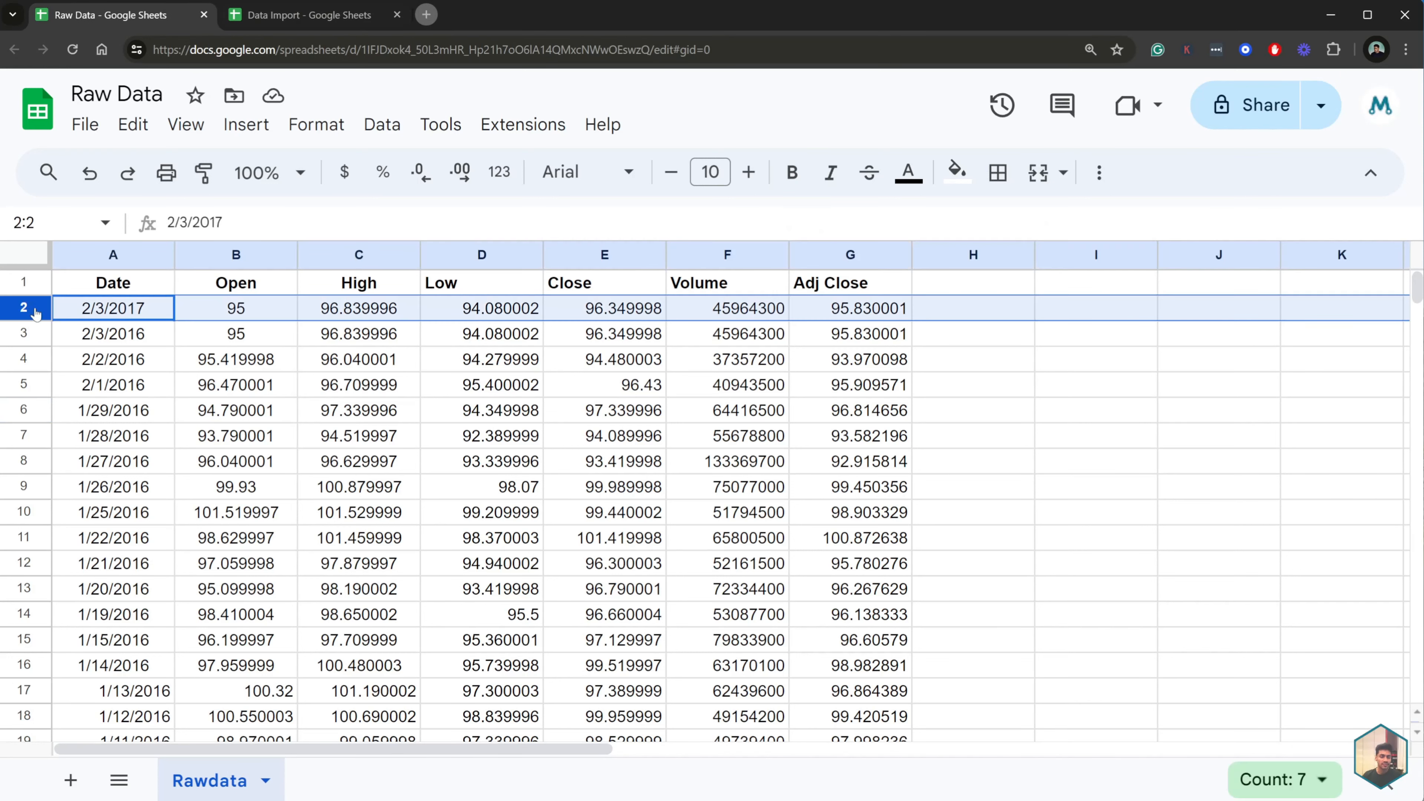
right_click(23, 308)
left_click(169, 371)
left_click_drag(143, 333, 841, 336)
key("ctrl+c")
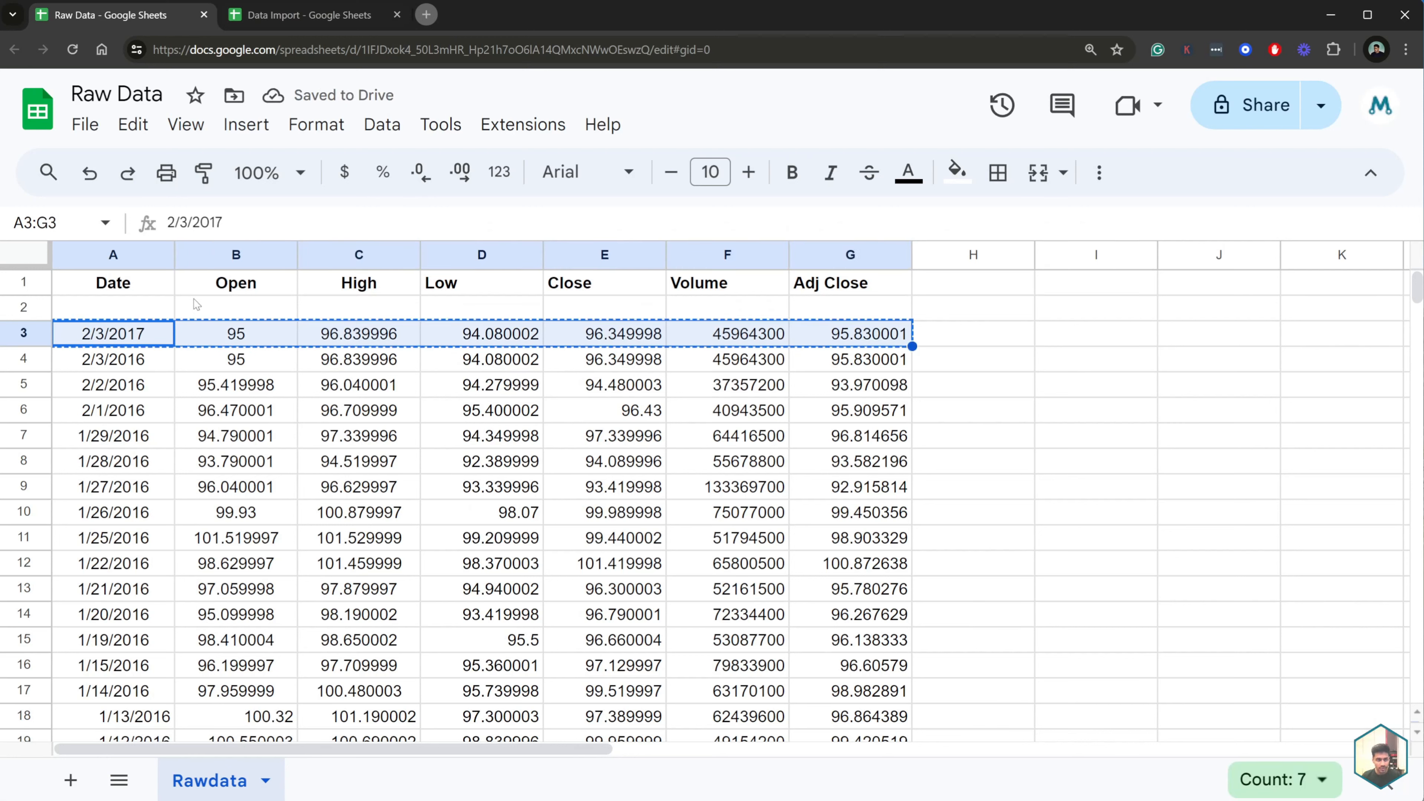
left_click(168, 309)
key("ctrl+v")
Change the date in cell A2 of the Raw Data spreadsheet to 2/3/2018
double_click(155, 304)
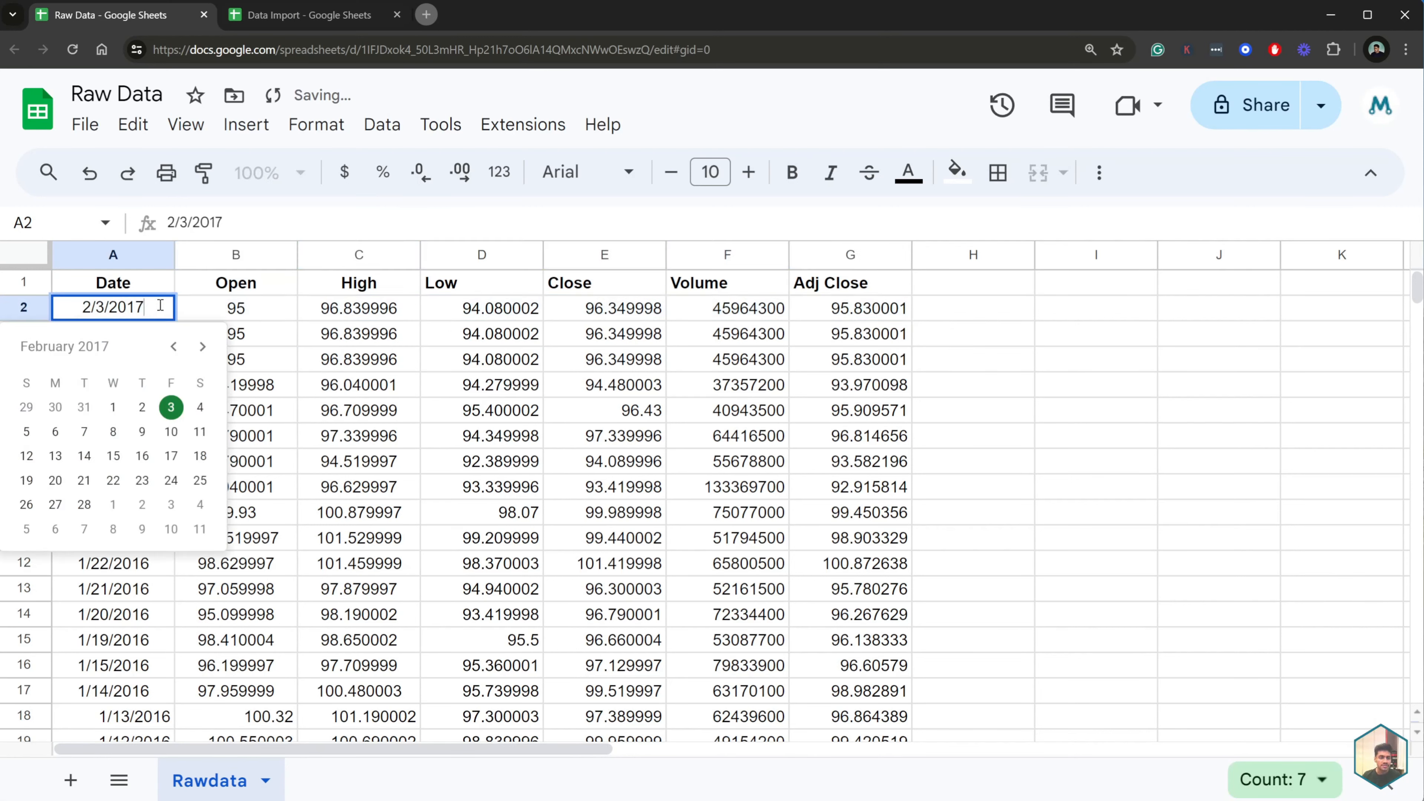
key("BackSpace")
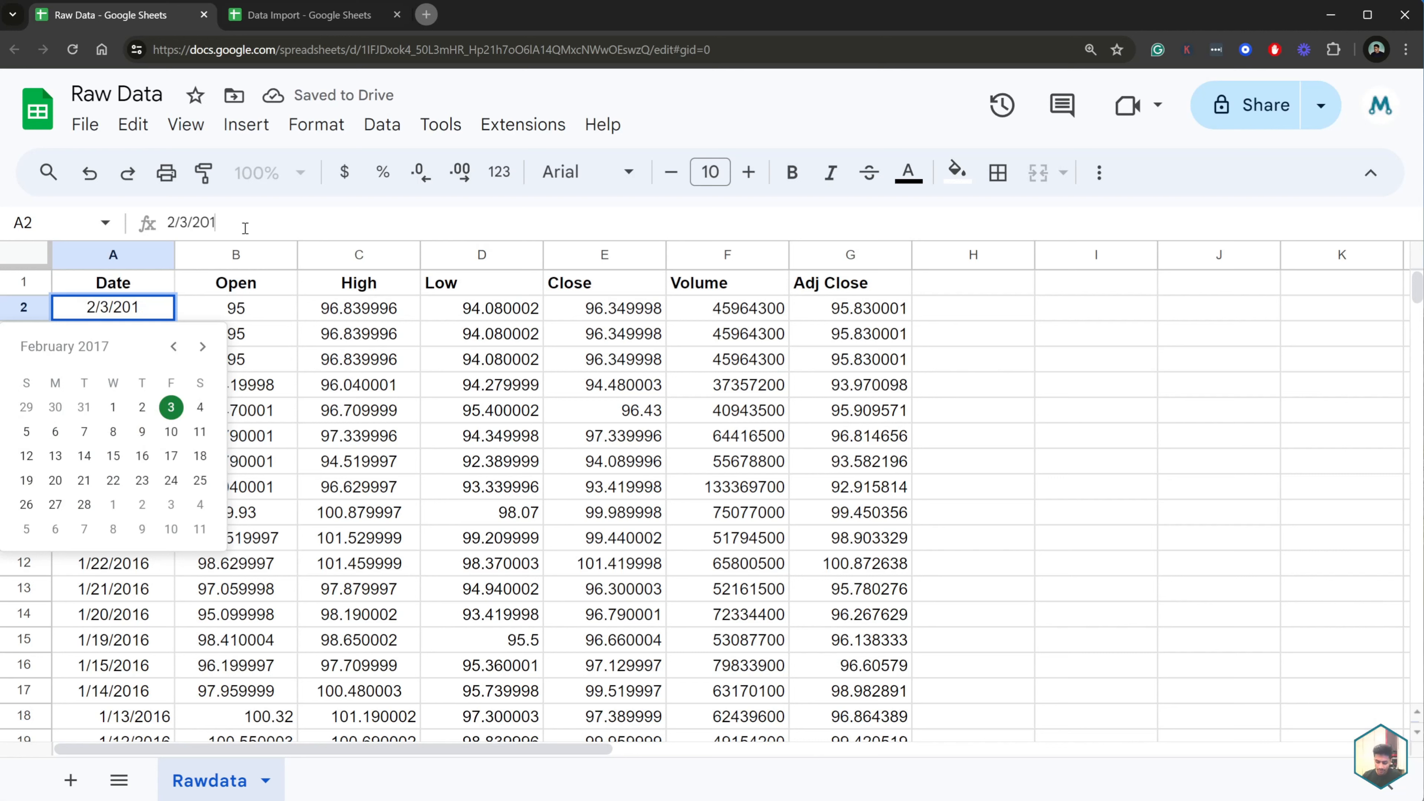
type("8")
key("Return")
left_click(265, 391)
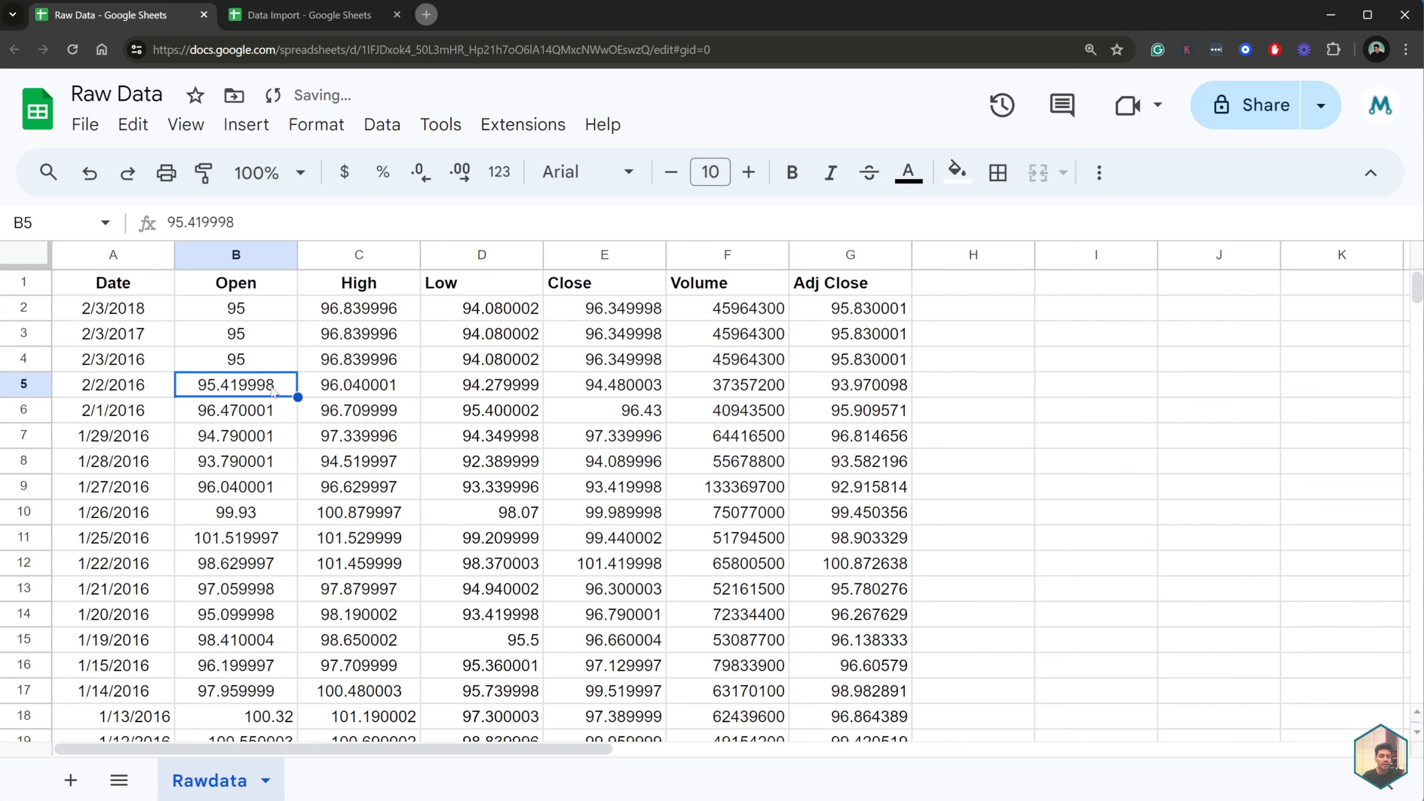
left_click(145, 317)
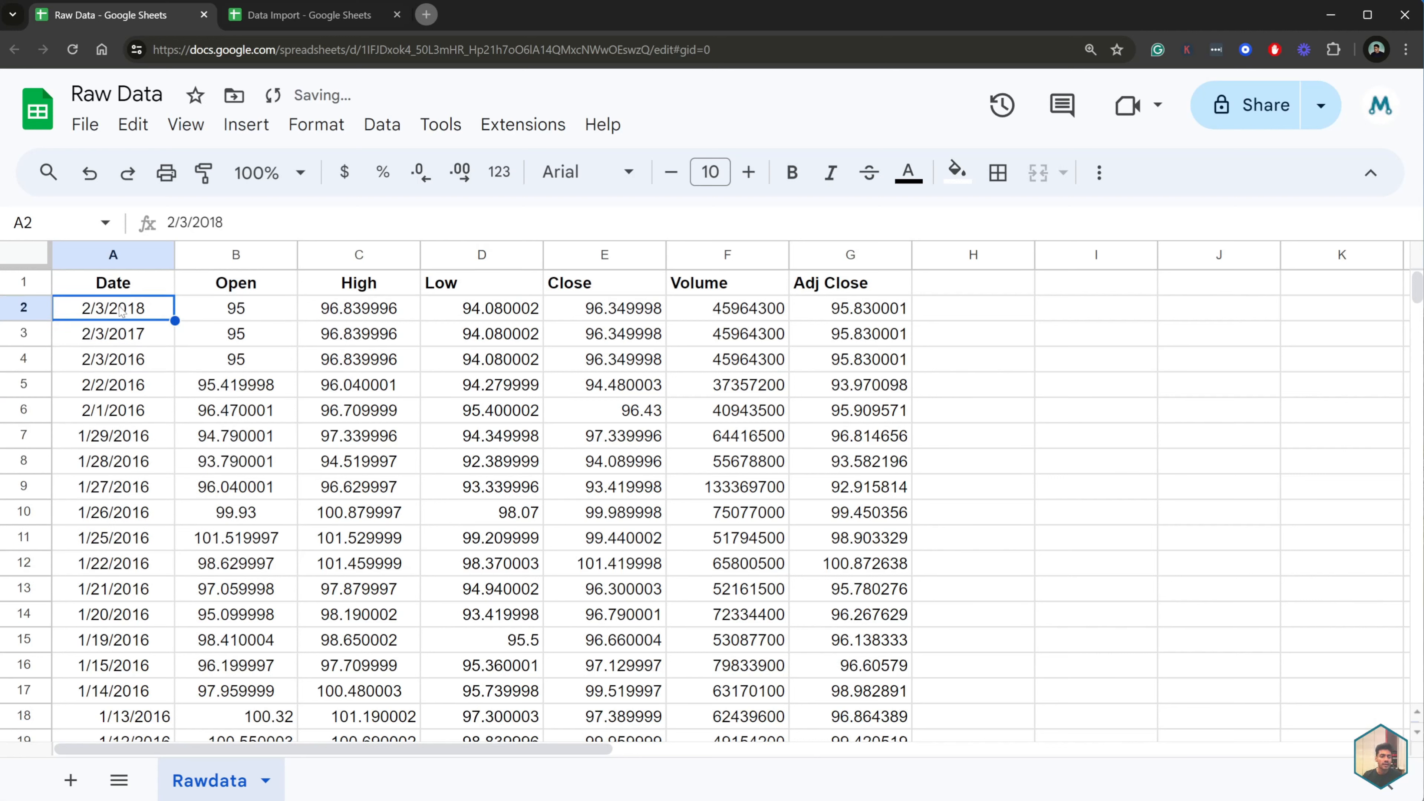
Check the Data Import spreadsheet for the row added to Raw Data, and inspect the formula in A1 and the imported cells below it
left_click(23, 308)
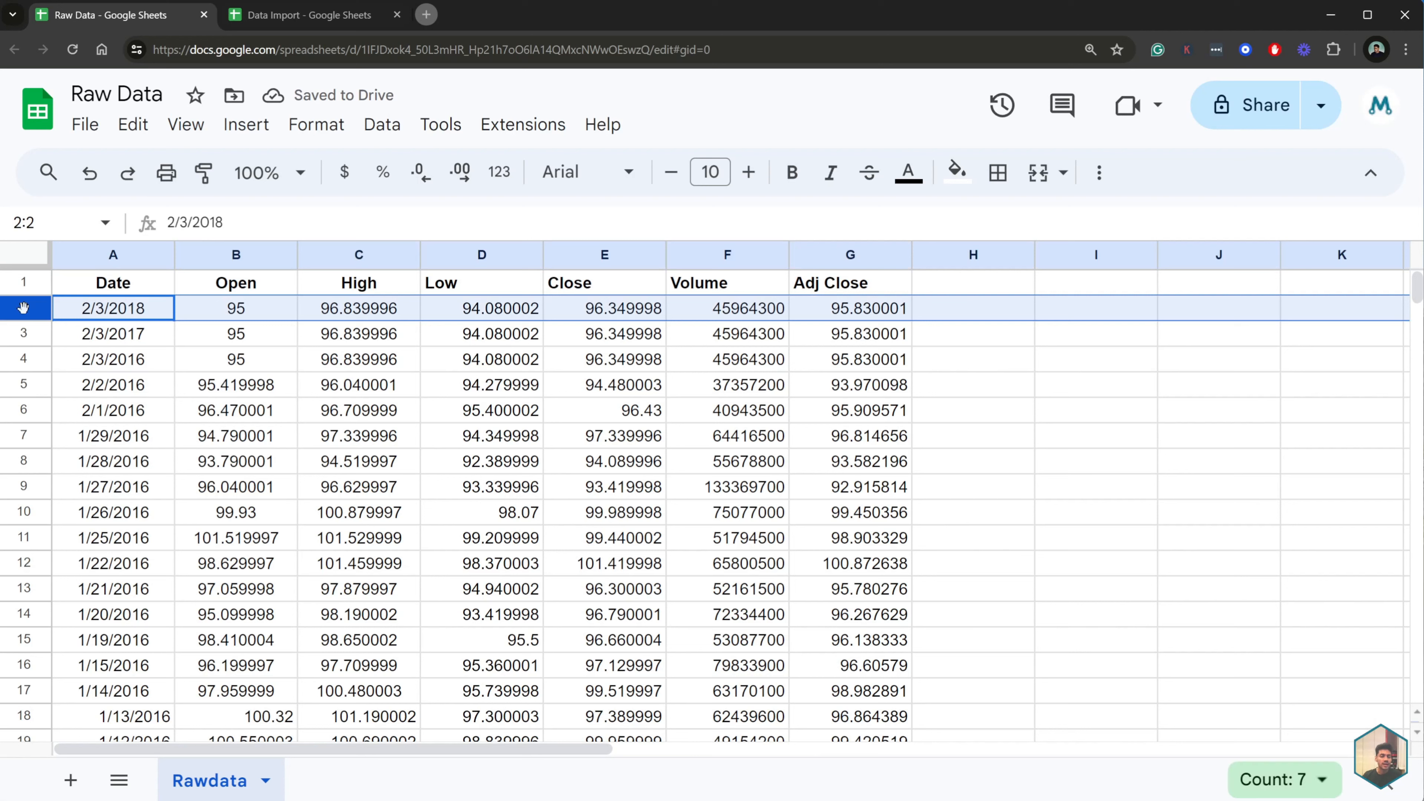
left_click(295, 17)
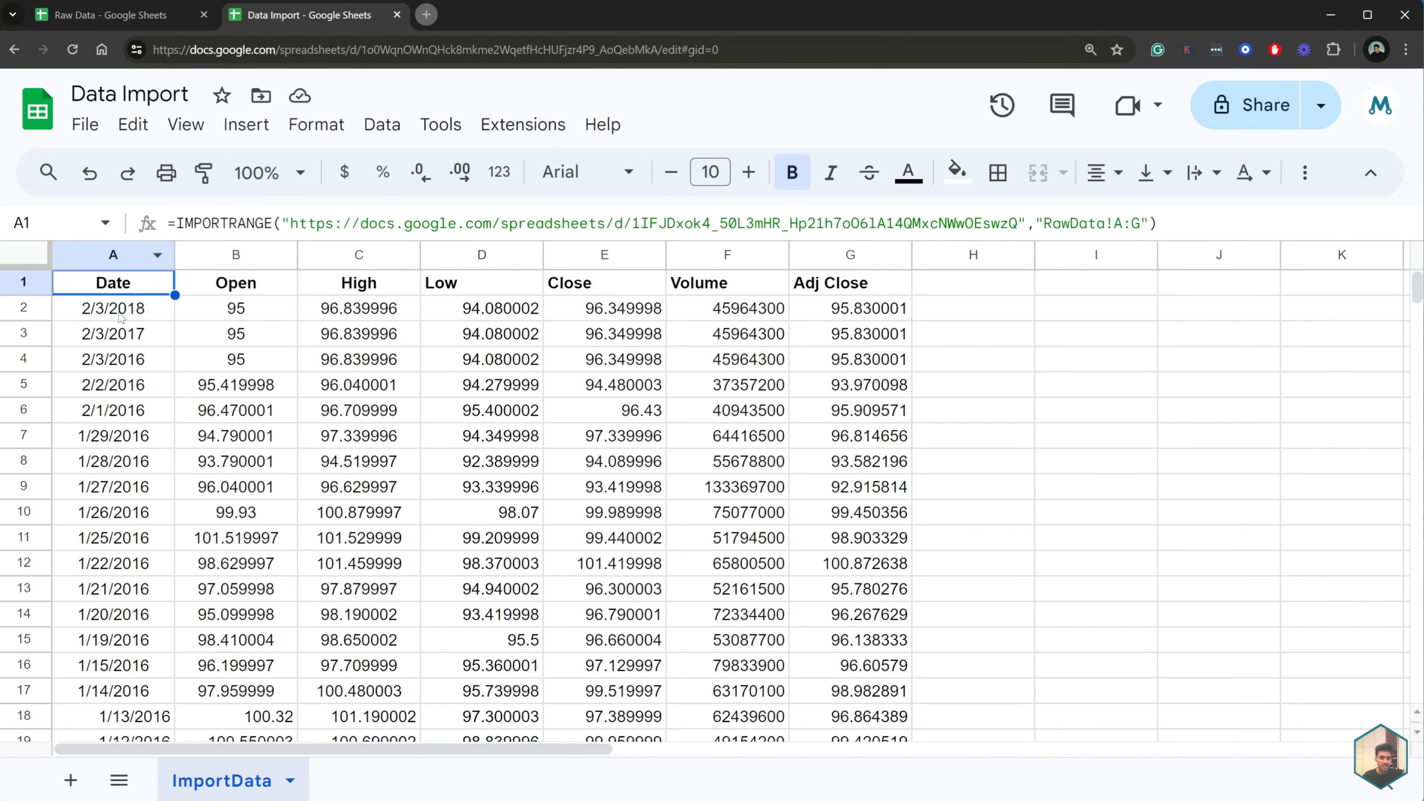
left_click(121, 316)
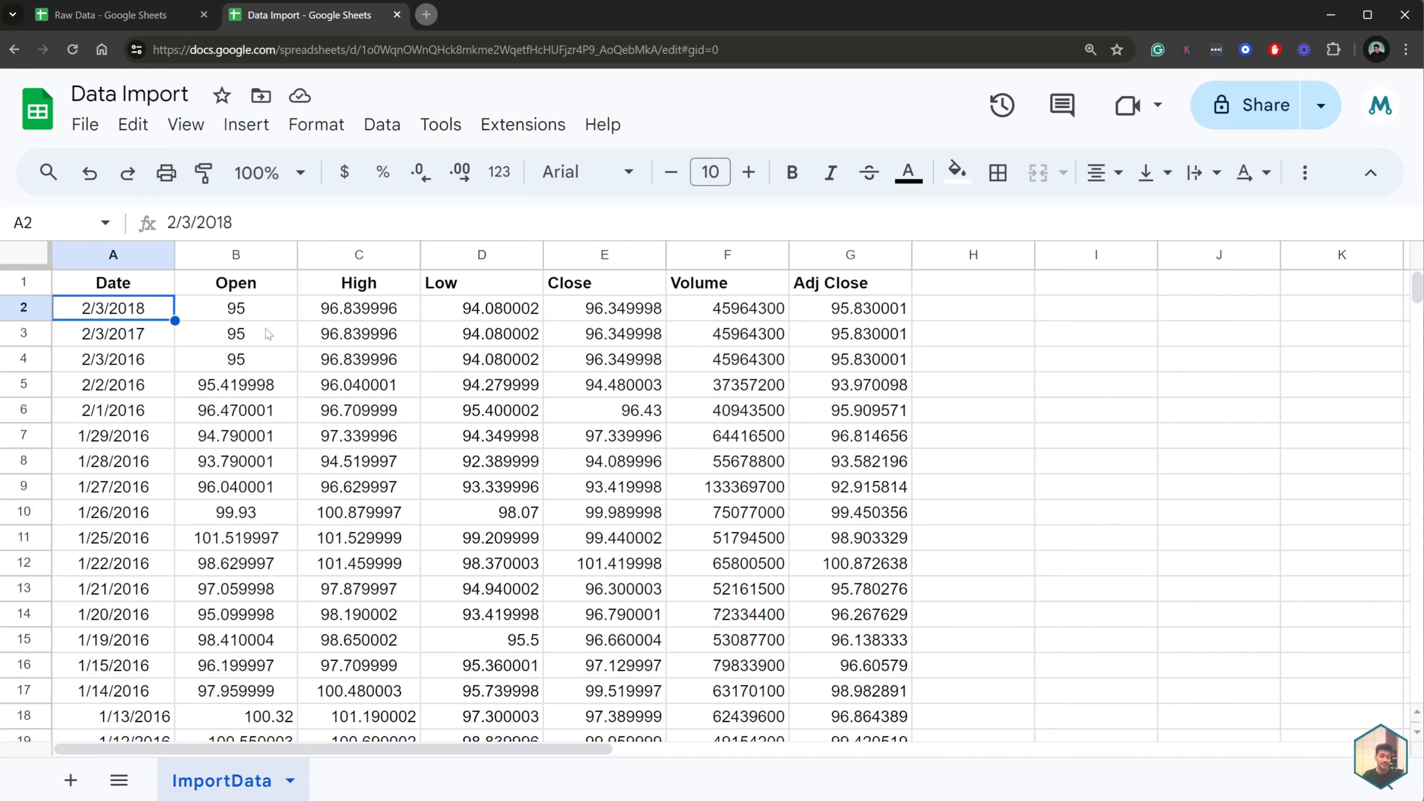
left_click(168, 291)
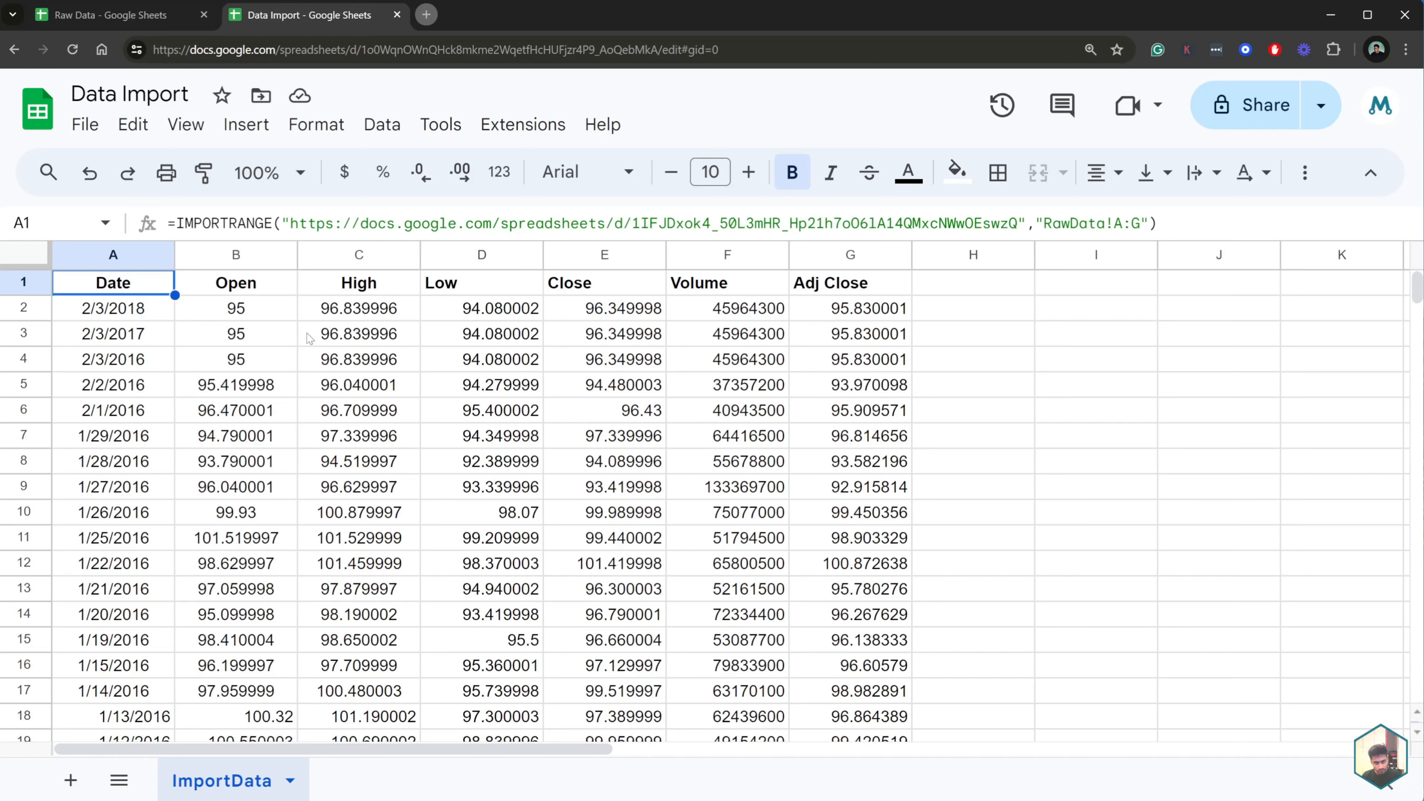
left_click(239, 304)
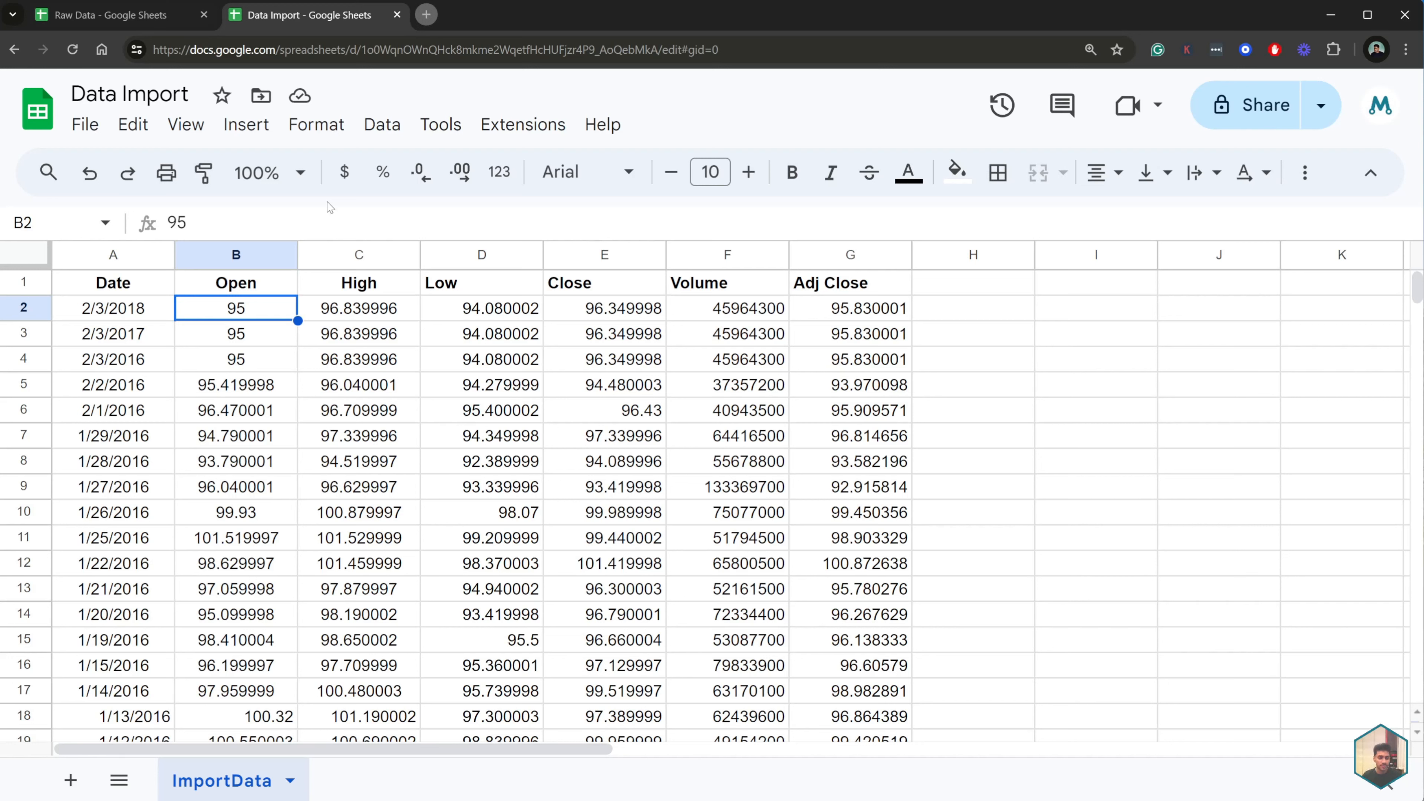
left_click(147, 288)
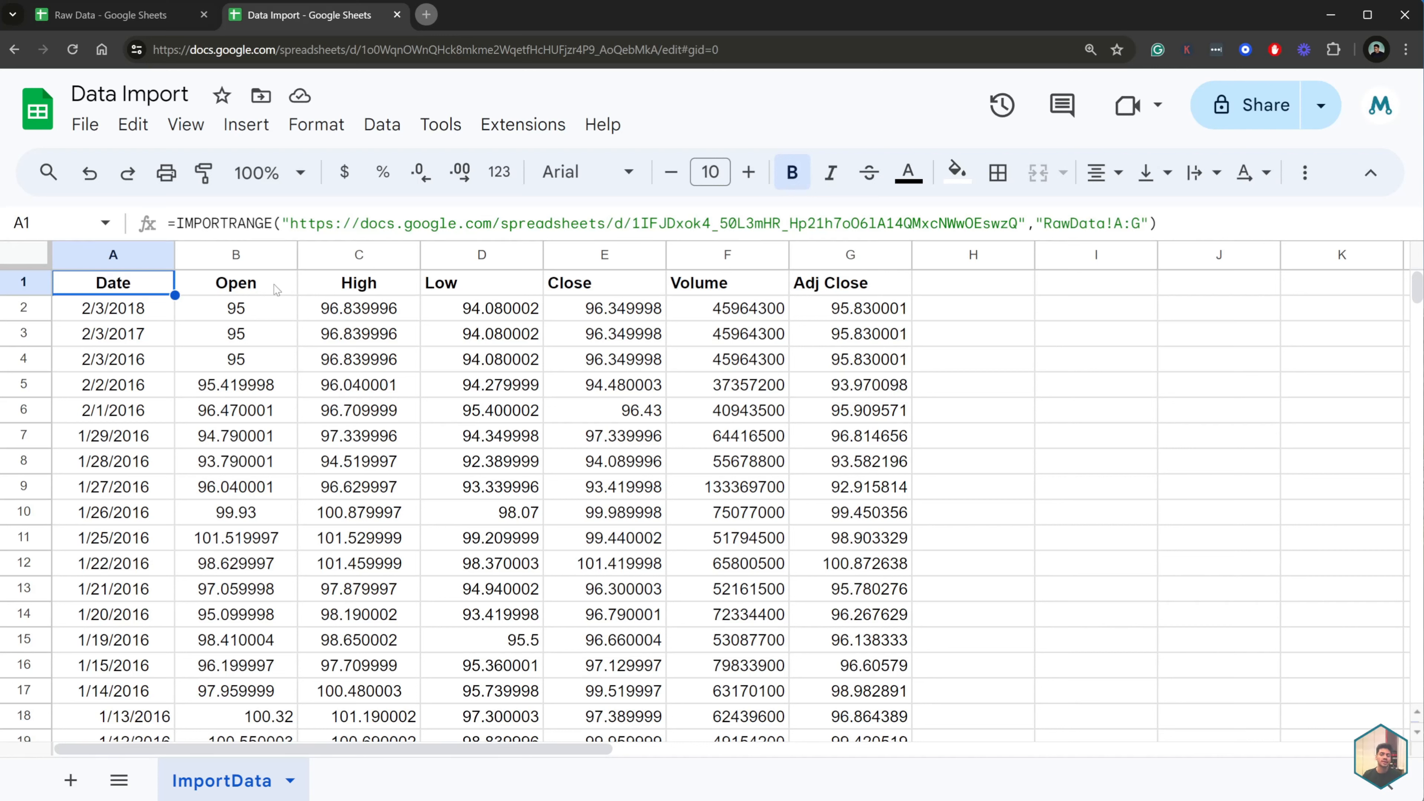